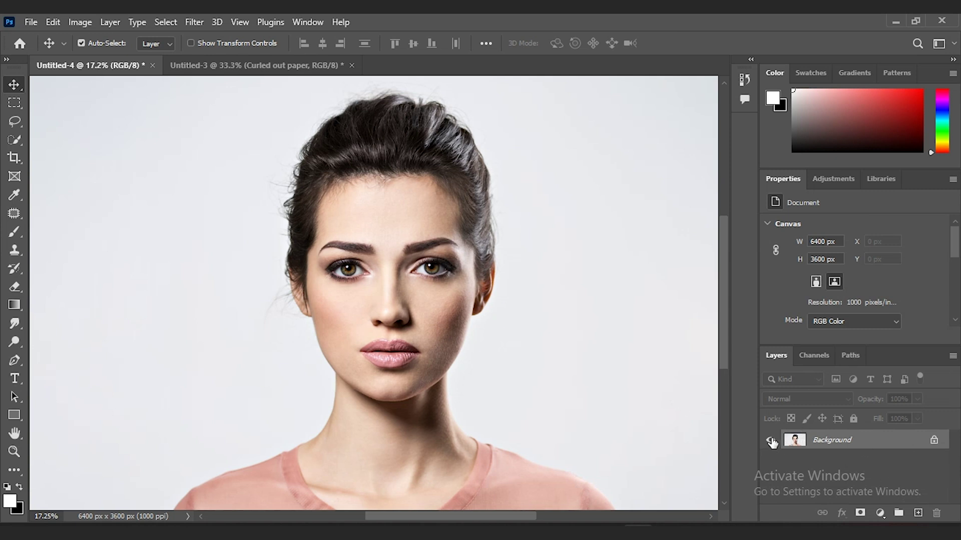
Unlock the Background layer into Layer 0 and cut the woman out with Remove Background
left_click(934, 441)
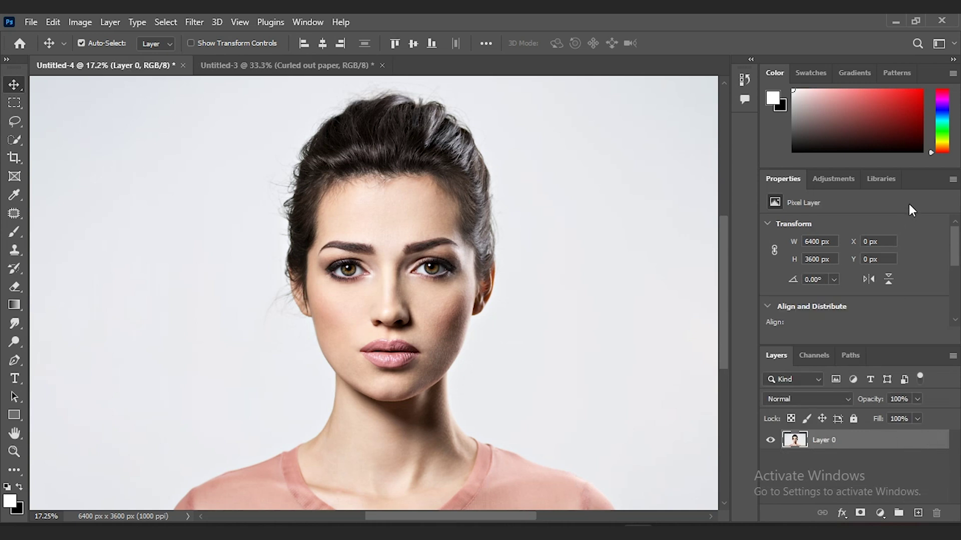
scroll(908, 203, "down", 2)
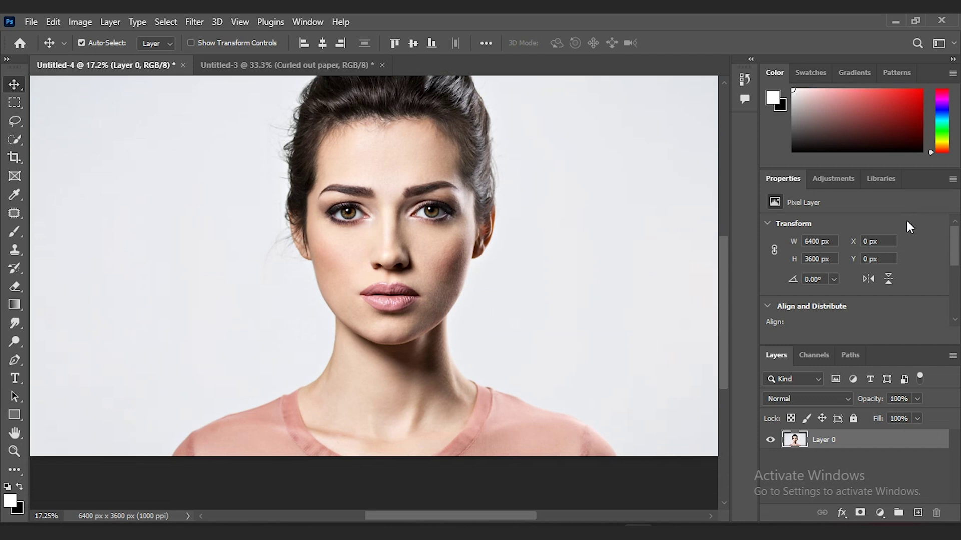
left_click_drag(728, 253, 727, 235)
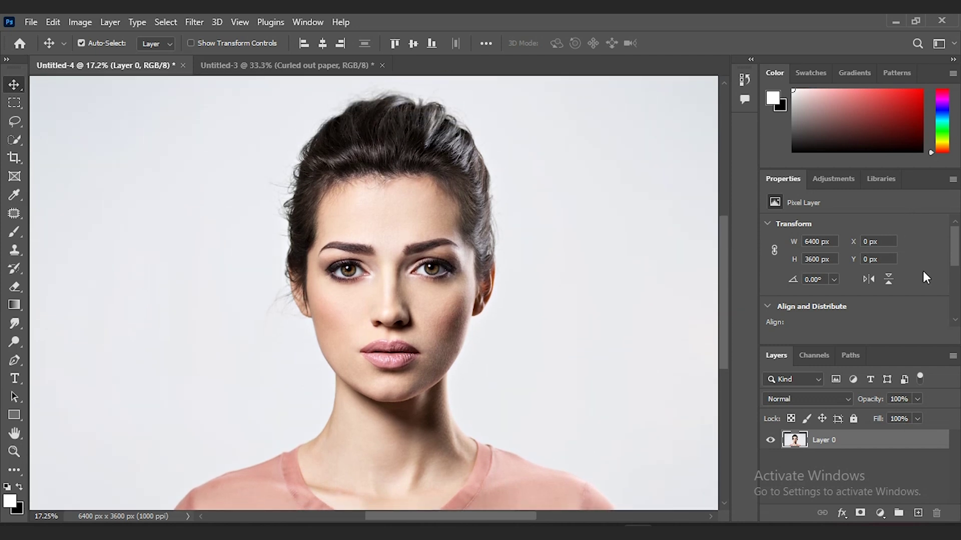
scroll(911, 307, "down", 2)
scroll(910, 308, "down", 2)
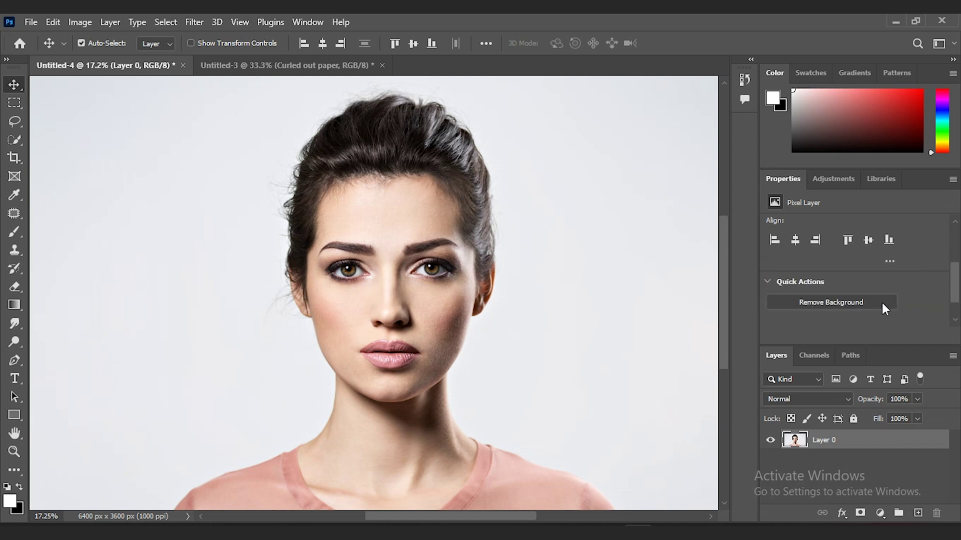
left_click(888, 300)
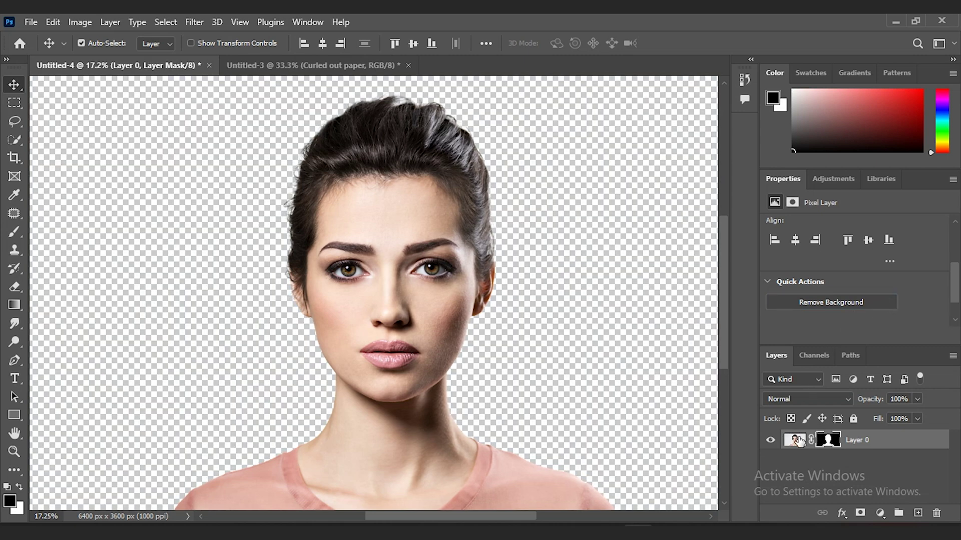
left_click(17, 124)
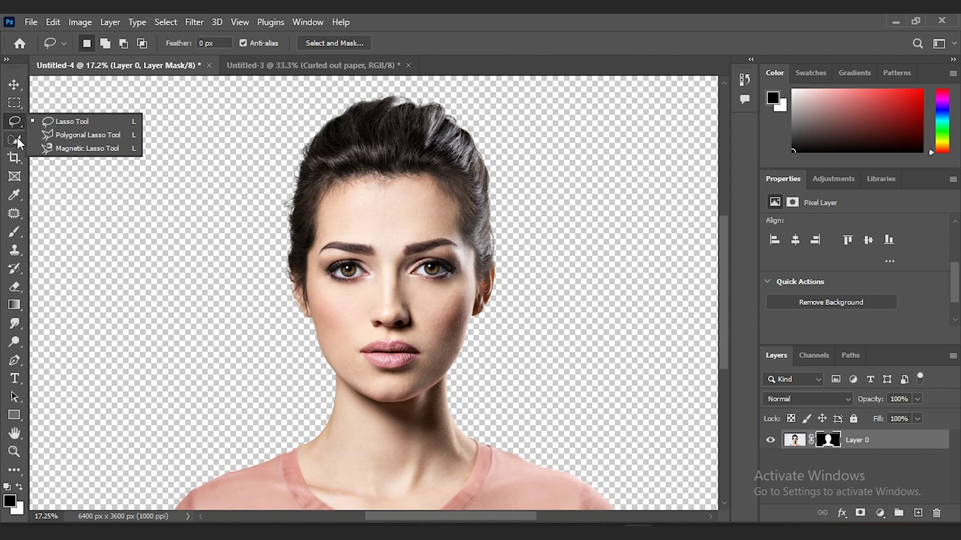
Select the woman with Select Subject using the Quick Selection tool
left_click(17, 140)
left_click(68, 148)
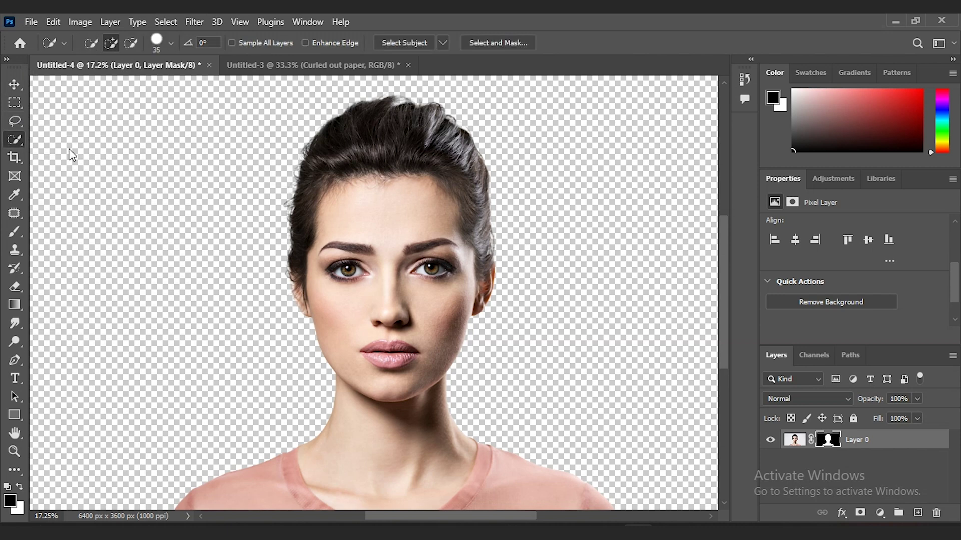
left_click(408, 41)
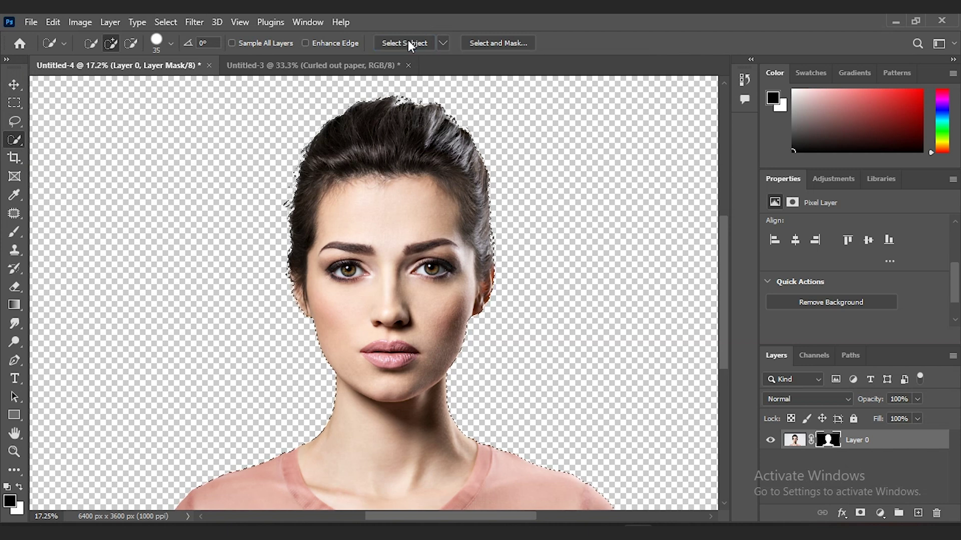
Refine the selection in Select and Mask: Object Aware, Decontaminate Colors, output New Layer with Layer Mask
left_click(475, 42)
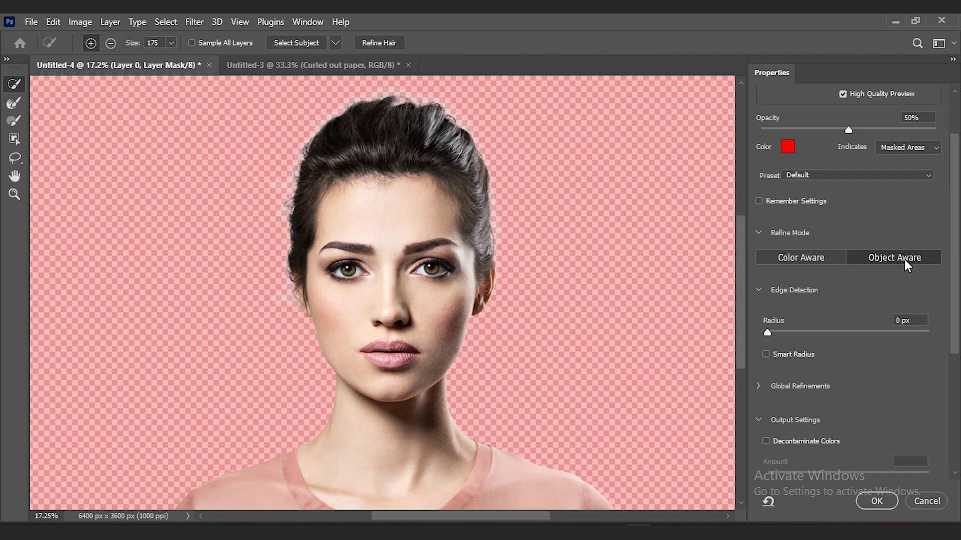
left_click(800, 256)
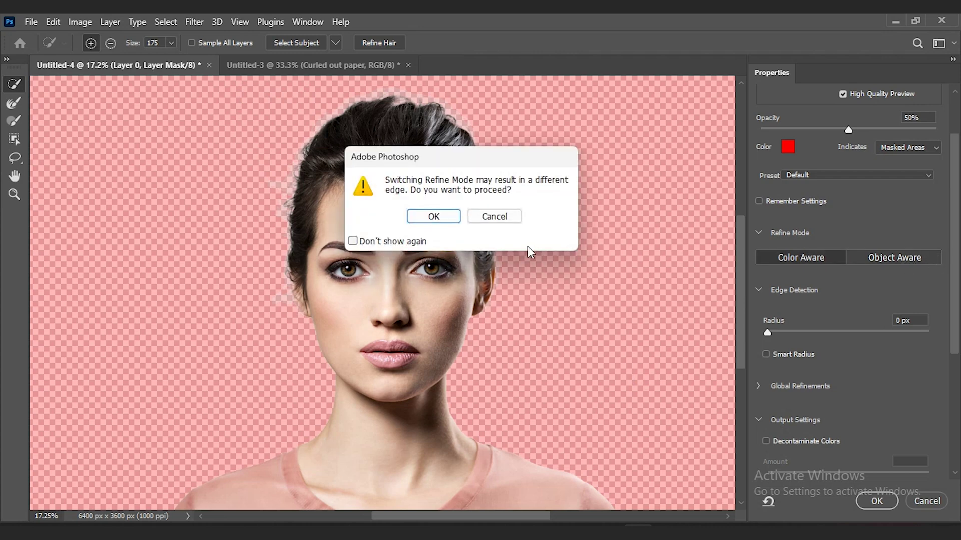
left_click(493, 216)
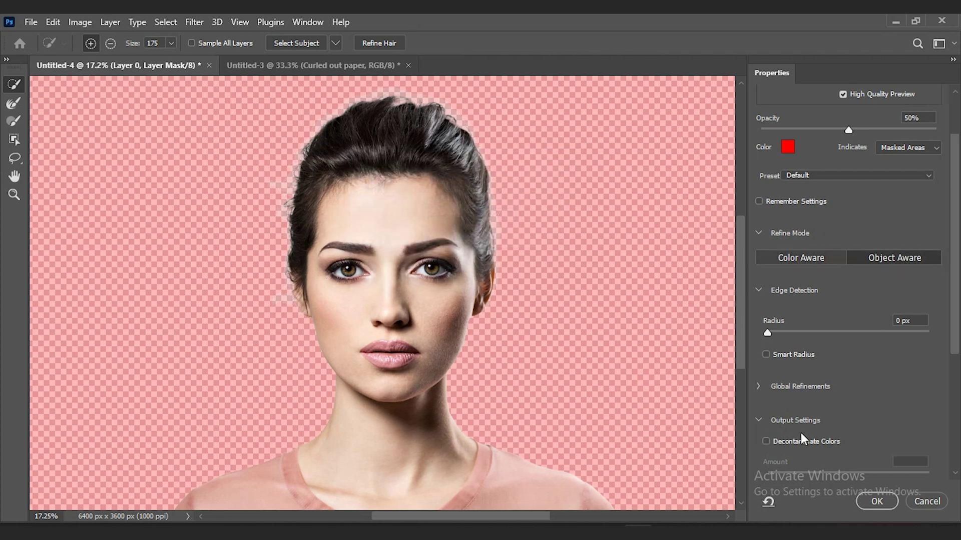
left_click(768, 440)
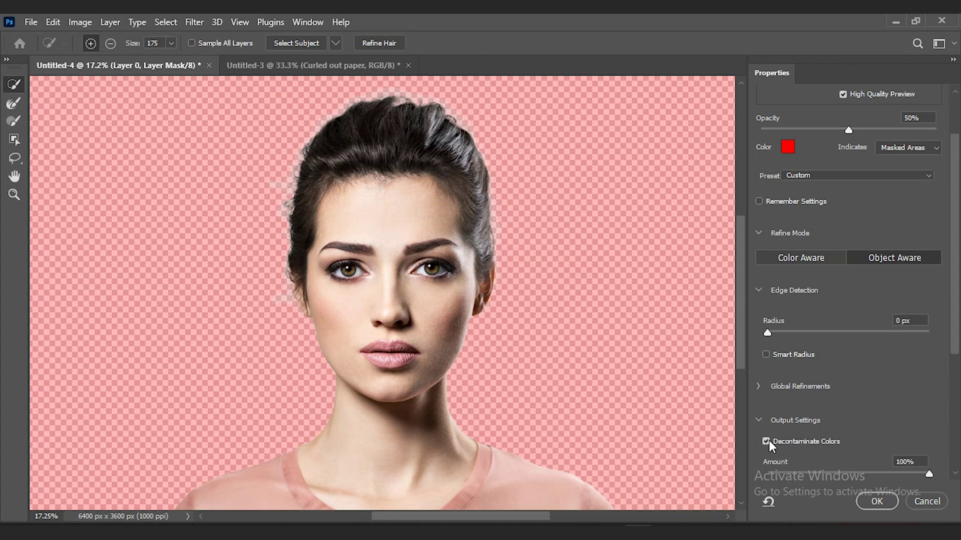
scroll(861, 421, "down", 3)
scroll(868, 402, "down", 3)
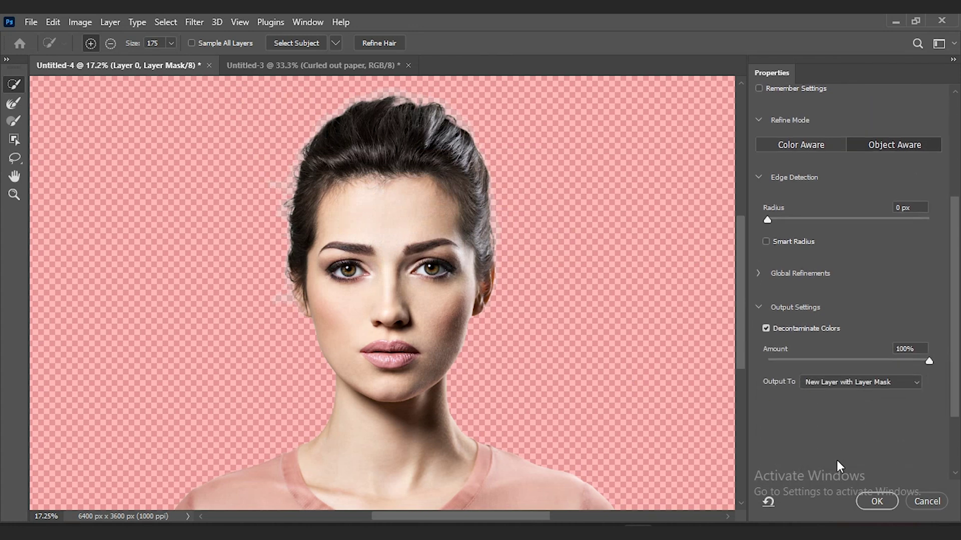
scroll(826, 431, "down", 2)
scroll(826, 320, "down", 2)
left_click(878, 293)
left_click(861, 334)
left_click(878, 501)
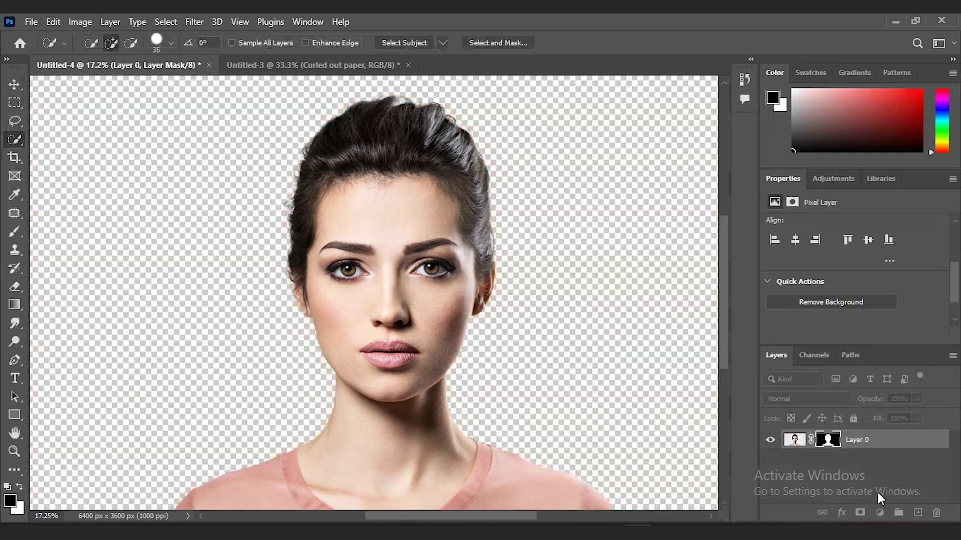
Select Layer 0 and its masked copy and convert them into the smart object Layer 0 copy
left_click(771, 459)
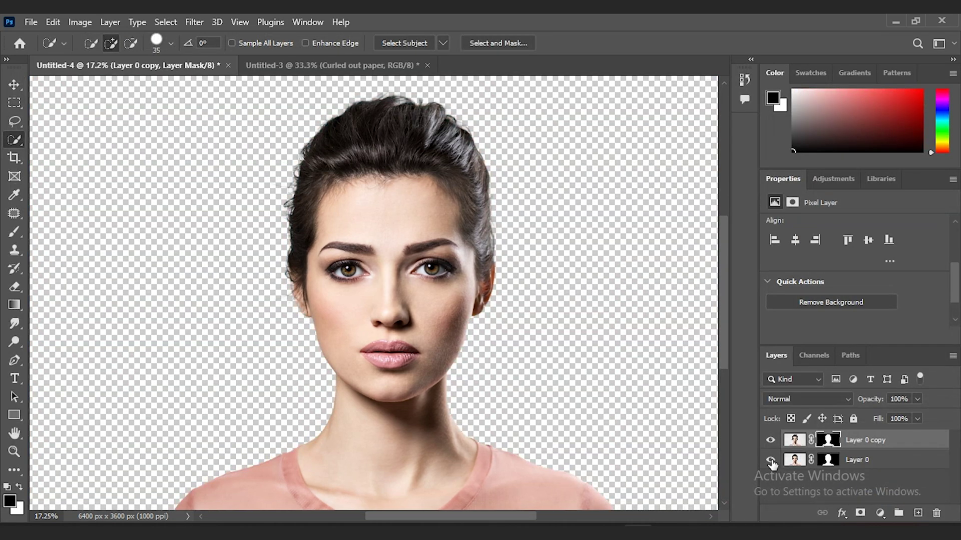
left_click(771, 460)
key("ctrl+2")
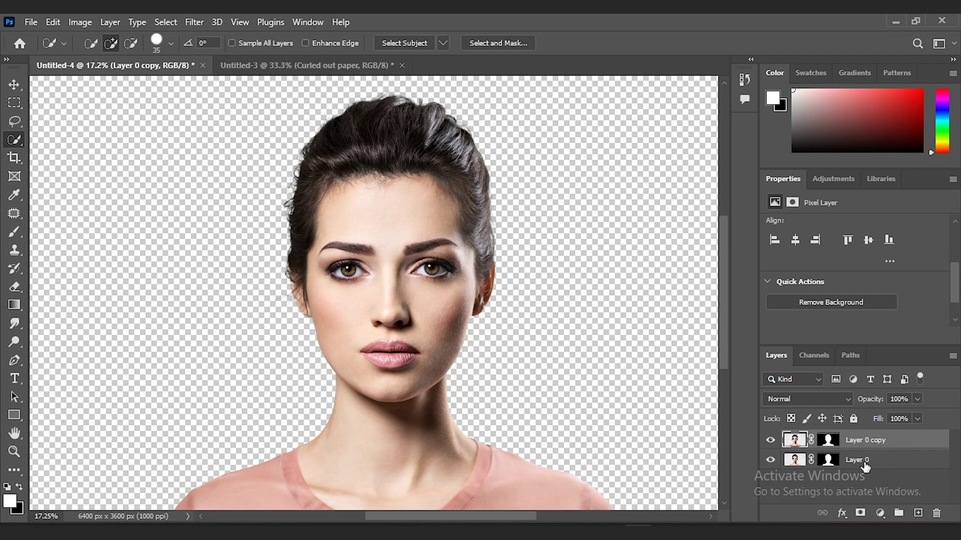
left_click(864, 464, "shift")
right_click(865, 445)
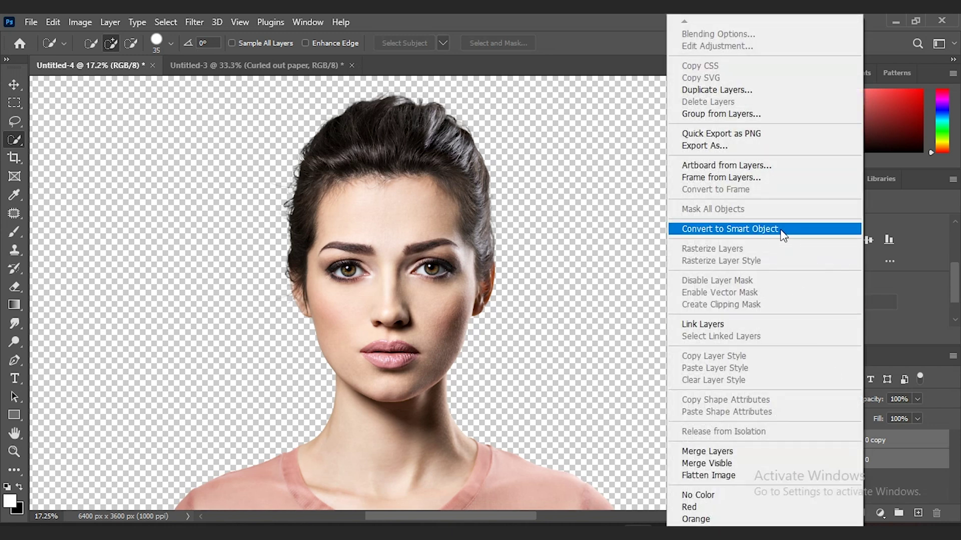
left_click(819, 235)
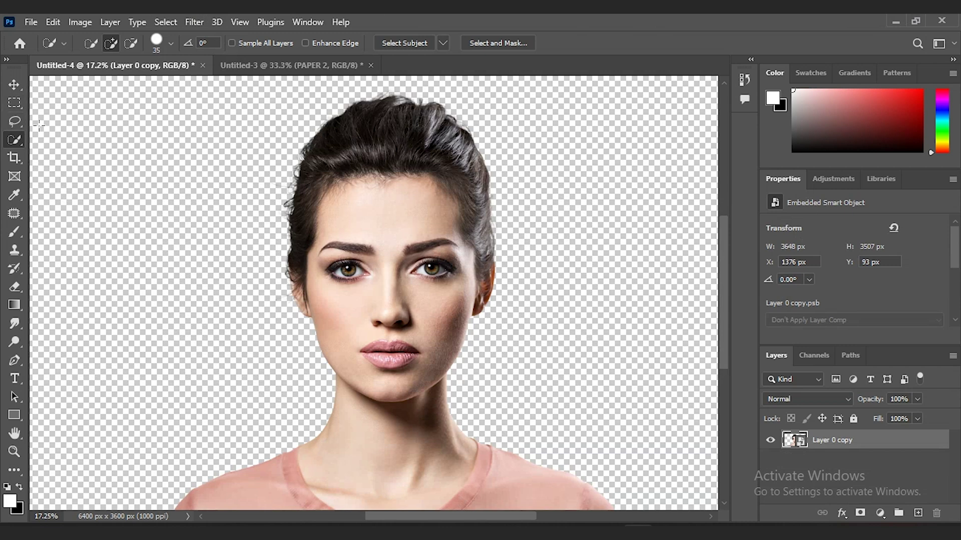
left_click(15, 85)
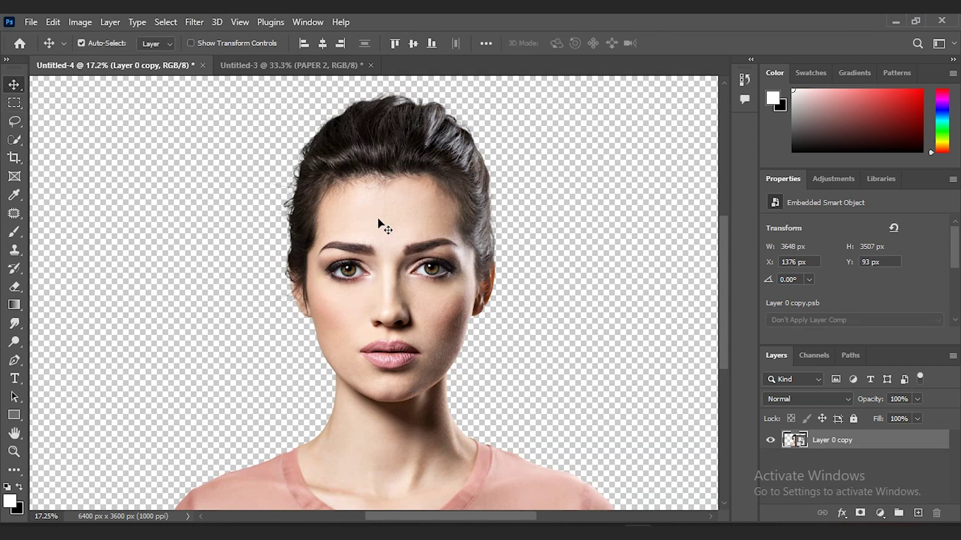
Drag the portrait smart object into the Untitled-3 torn-paper document and stack it beneath PAPER 2
left_click_drag(377, 217, 356, 257)
key("ctrl+z")
left_click_drag(410, 268, 339, 61)
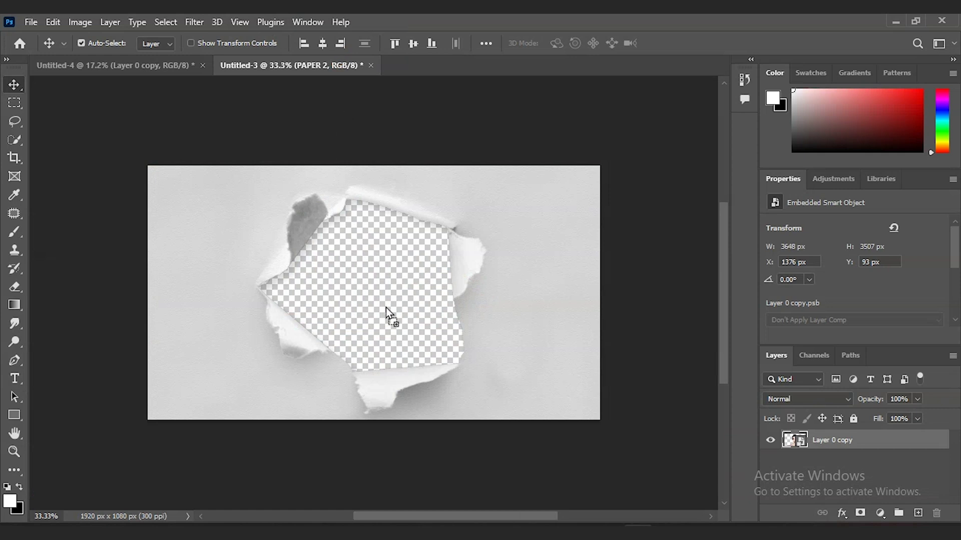
left_click_drag(386, 307, 382, 307)
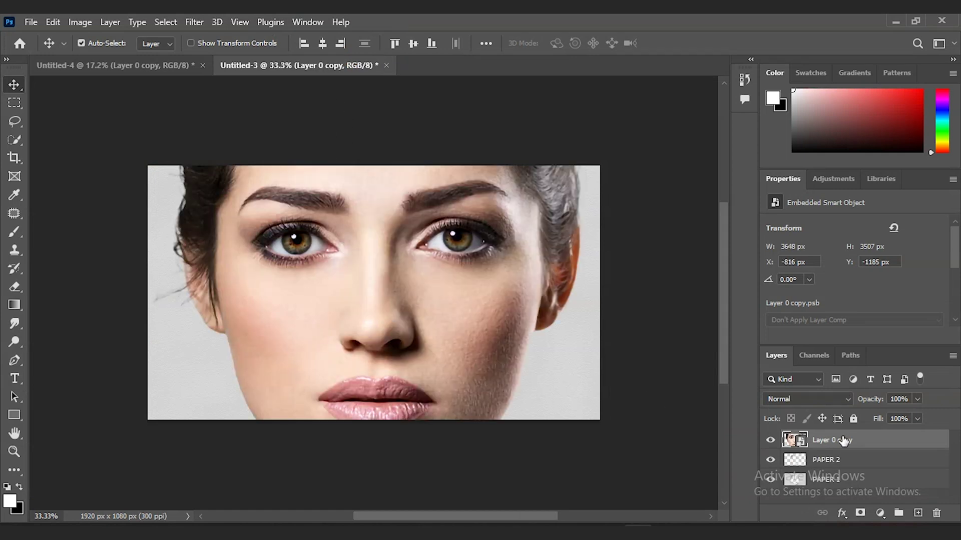
left_click_drag(844, 441, 832, 471)
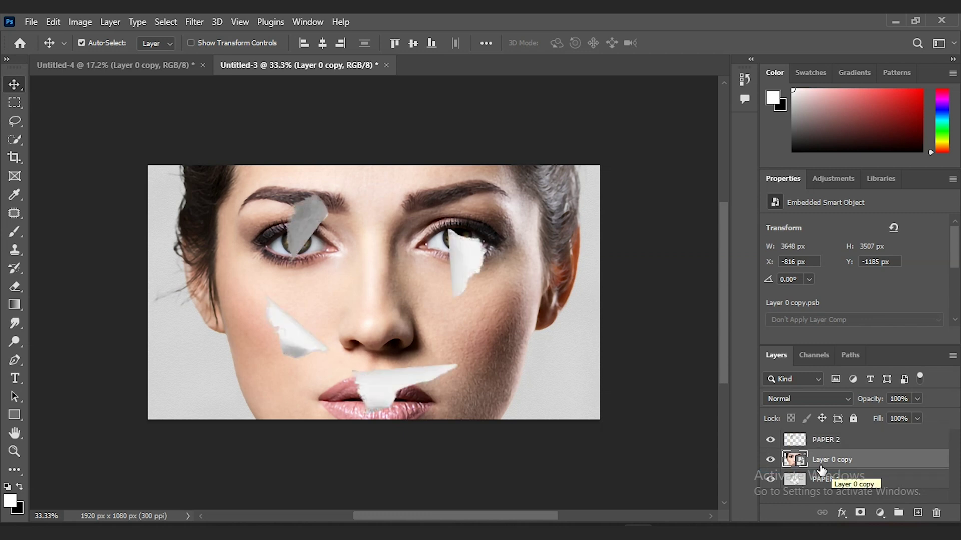
Lower the face layer's opacity to 50%
left_click(903, 399)
type("50")
key("Return")
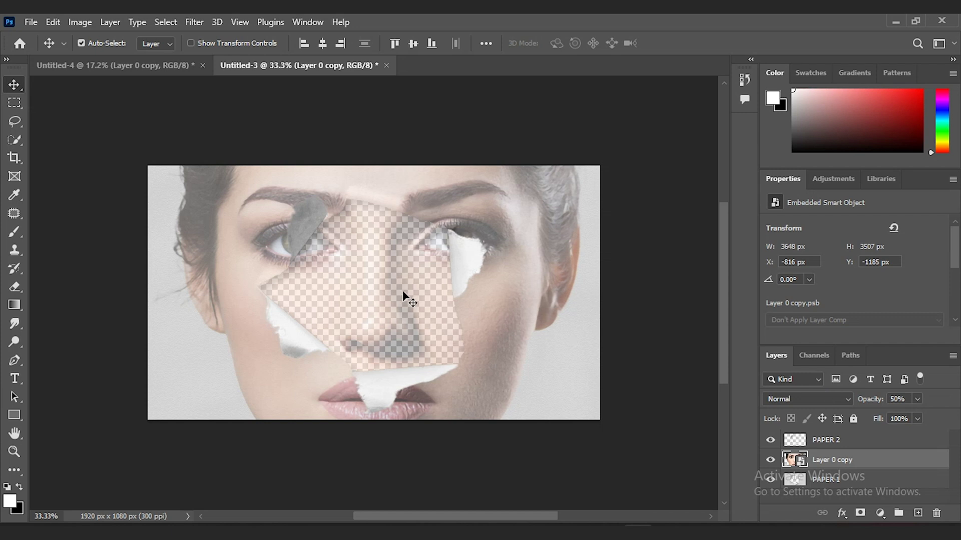
Free-transform the portrait to about 220% (3648 × 3507 px) so the face fills the canvas
key("ctrl+t")
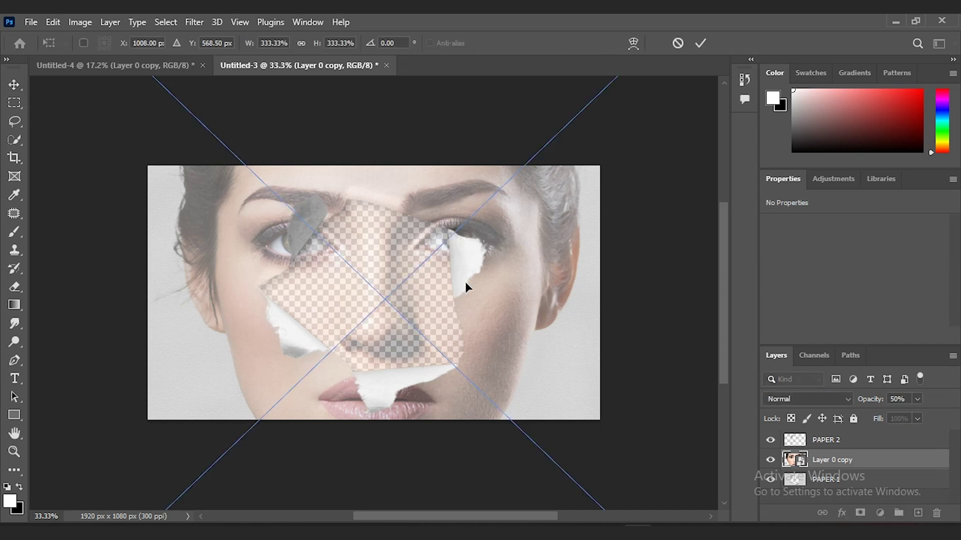
key("ctrl+0")
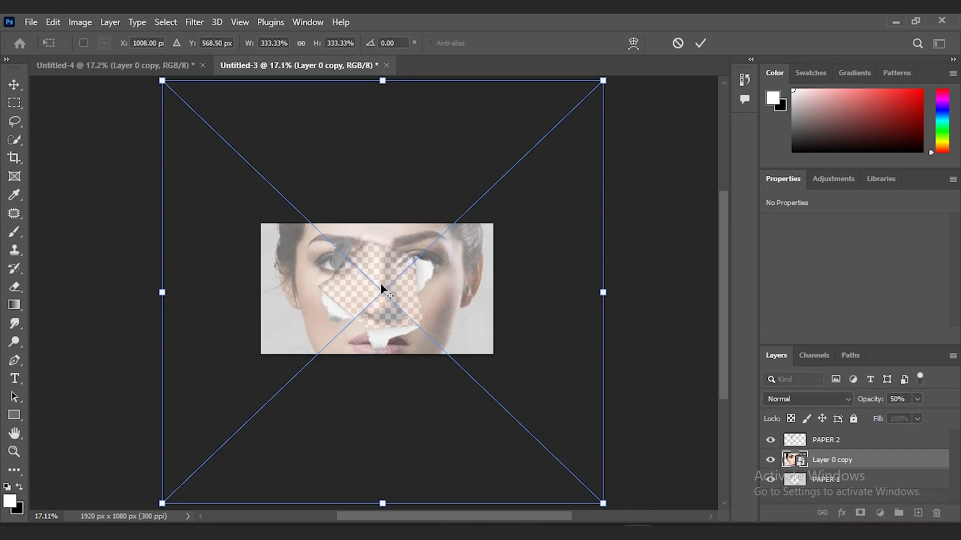
mouse_move(601, 289)
left_mouse_down()
mouse_move(470, 290)
mouse_move(499, 296)
mouse_move(480, 298)
mouse_move(419, 289)
left_mouse_up()
scroll(419, 289, "up", 2)
left_click_drag(526, 302, 586, 303)
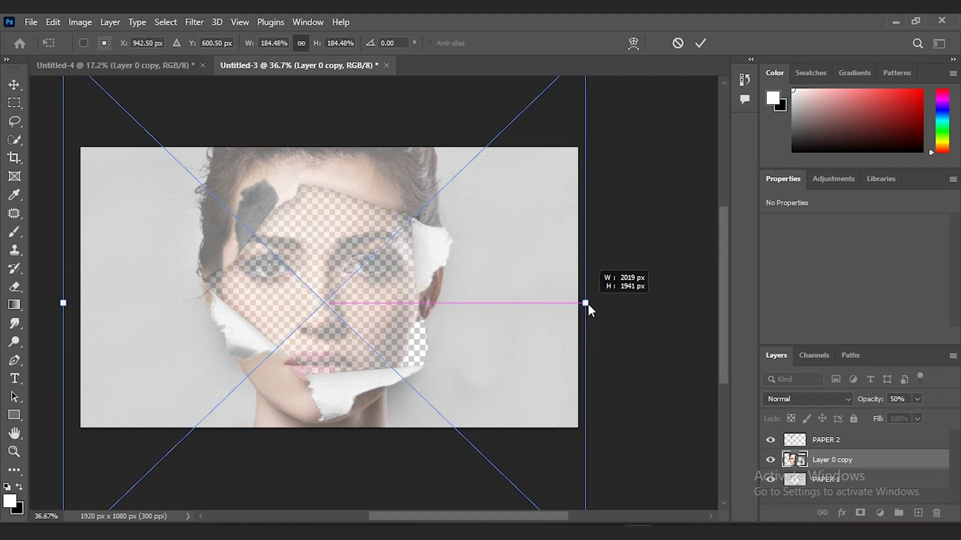
left_click_drag(463, 311, 500, 321)
left_click_drag(579, 318, 638, 318)
mouse_move(515, 337)
left_mouse_down()
mouse_move(526, 320)
mouse_move(497, 316)
left_mouse_up()
mouse_move(562, 303)
left_mouse_down()
mouse_move(608, 292)
mouse_move(622, 303)
mouse_move(548, 314)
left_mouse_up()
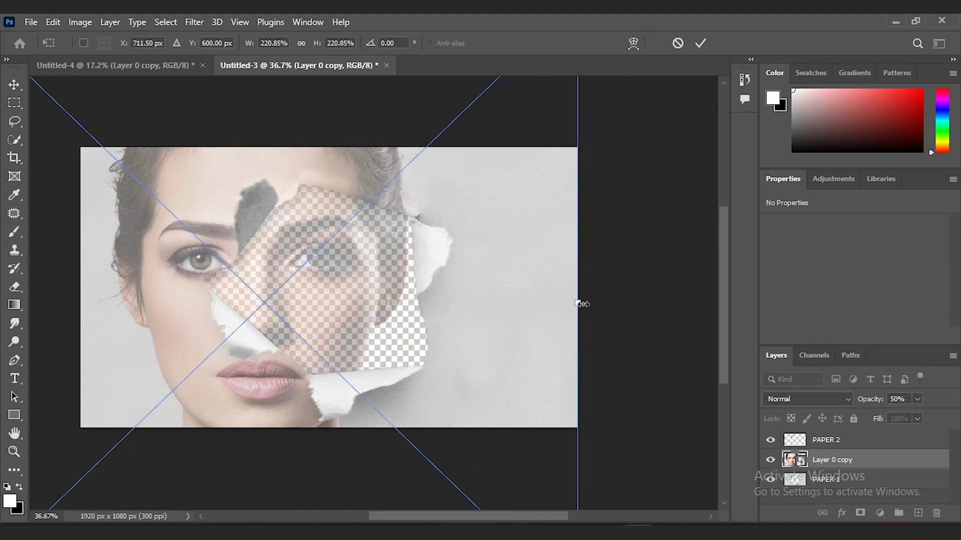
key("Return")
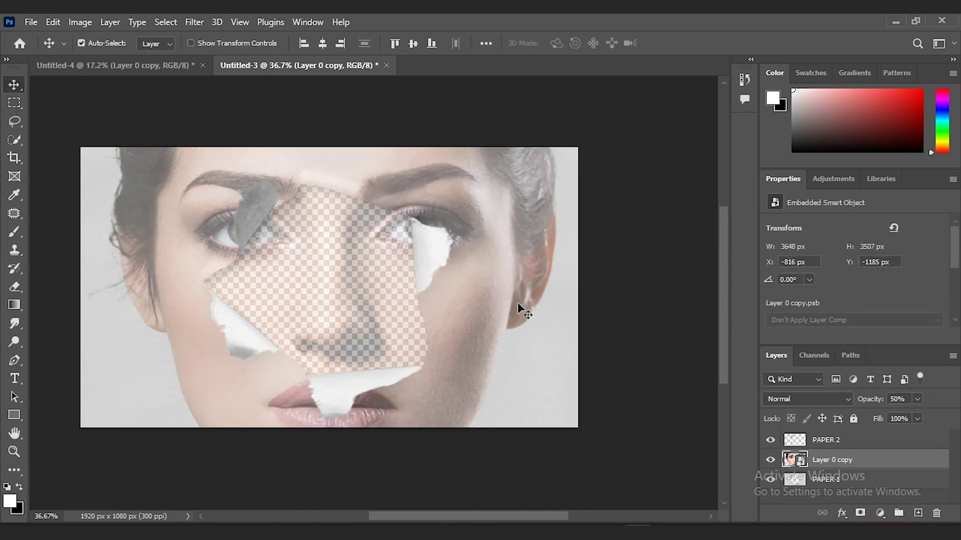
Keep the portrait at 50% opacity and select both PAPER 2 and PAPER 1 layers
key("0")
left_click(436, 250)
key("ctrl+minus")
scroll(370, 241, "down", 1)
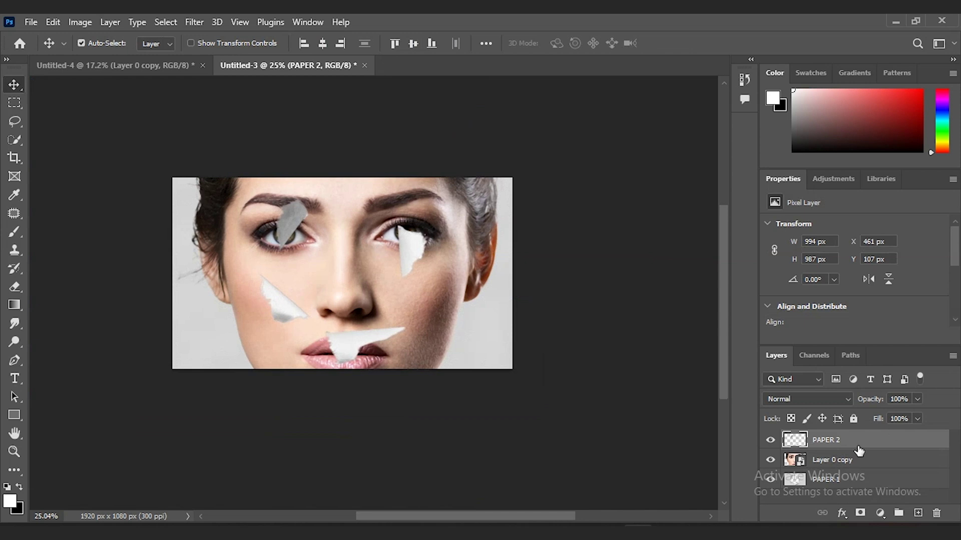
left_click(841, 460)
key("5")
left_click(826, 440)
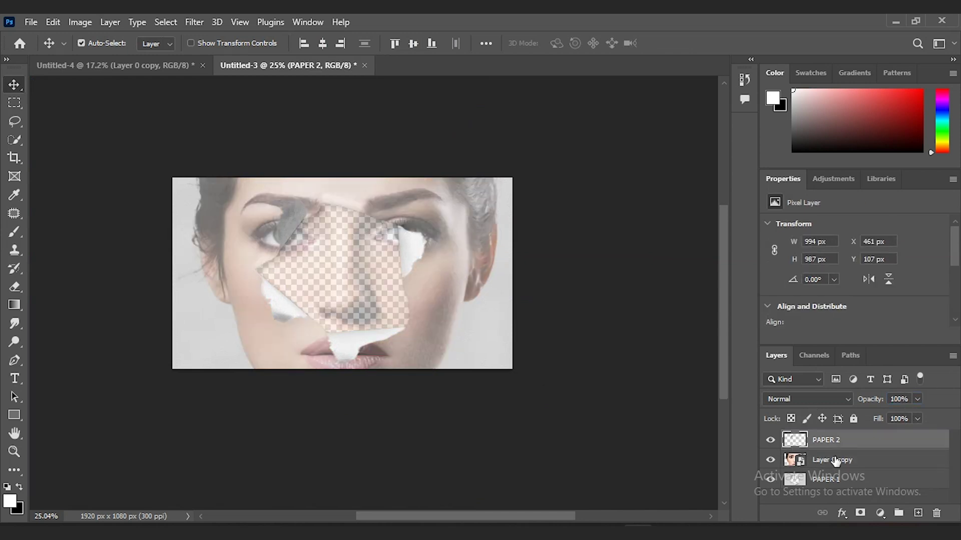
left_click(831, 479, "shift")
left_click(832, 459, "ctrl")
Scale and reposition both paper layers so they cover the canvas
key("ctrl+t")
mouse_move(530, 279)
left_mouse_down()
mouse_move(440, 268)
mouse_move(429, 369)
left_mouse_up()
mouse_move(556, 332)
left_mouse_down()
mouse_move(564, 327)
mouse_move(551, 321)
left_mouse_up()
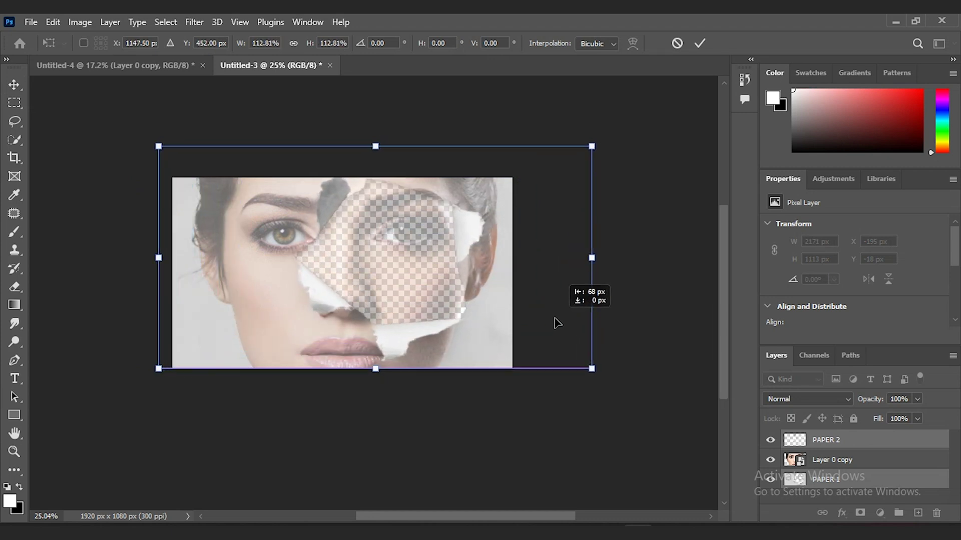
left_click_drag(591, 356, 600, 364)
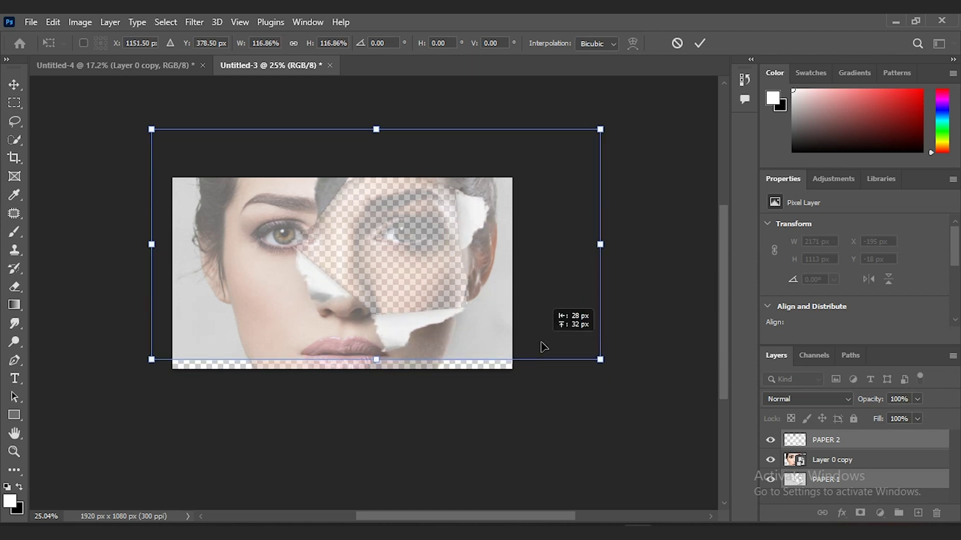
left_click_drag(542, 348, 542, 365)
left_click_drag(603, 263, 584, 261)
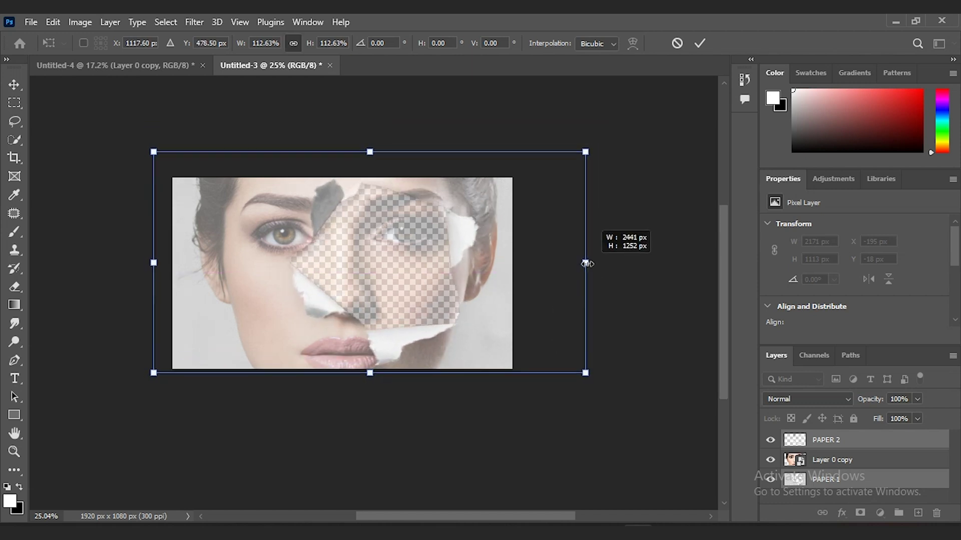
left_click_drag(479, 298, 482, 287)
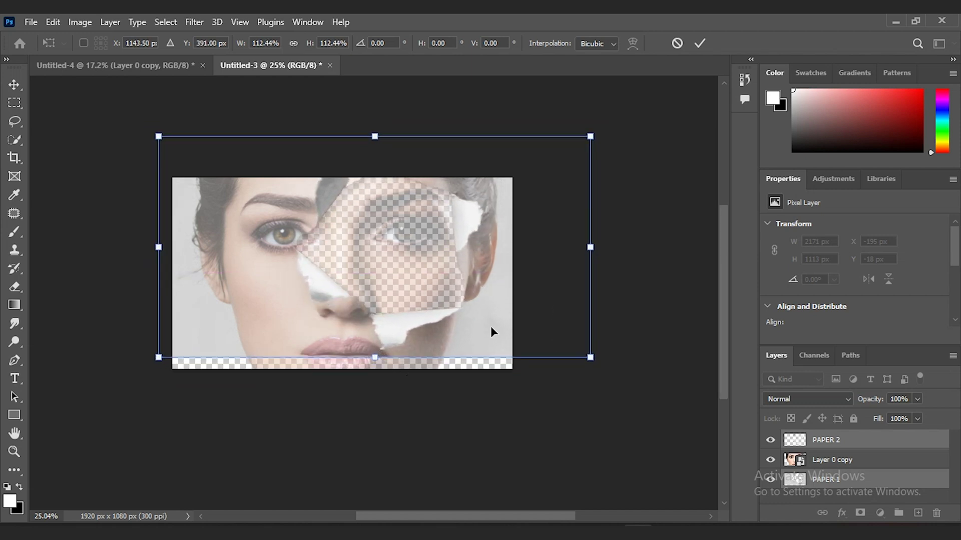
left_click_drag(491, 330, 465, 327)
left_click_drag(566, 247, 595, 246)
left_click_drag(579, 279, 580, 264)
left_click_drag(517, 295, 521, 303)
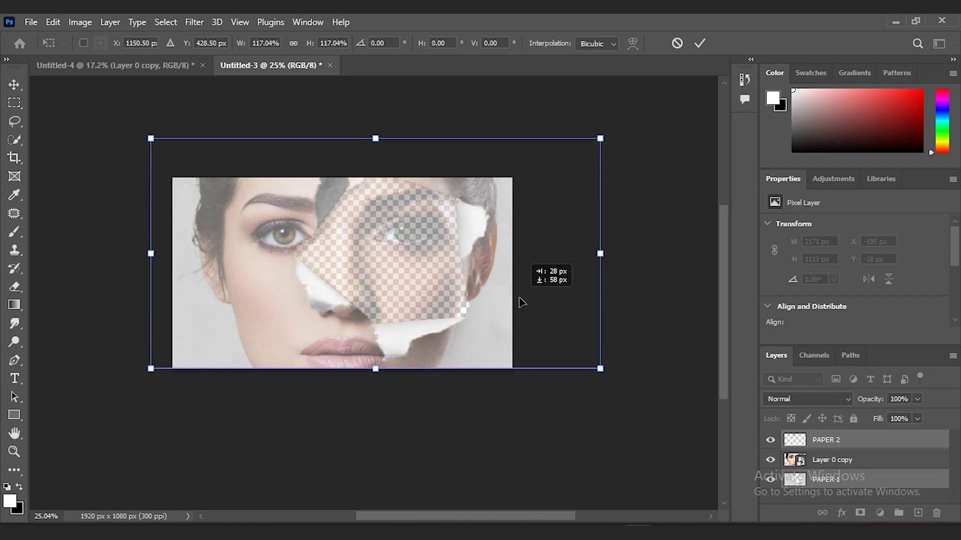
Stretch and skew the paper so the tilted hole sits over the face, and commit
left_click_drag(376, 369, 375, 403)
mouse_move(428, 362)
left_mouse_down()
mouse_move(430, 376)
mouse_move(427, 368)
left_mouse_up()
left_click_drag(629, 415, 564, 389)
left_click_drag(639, 157, 628, 109)
left_click_drag(542, 231, 542, 236)
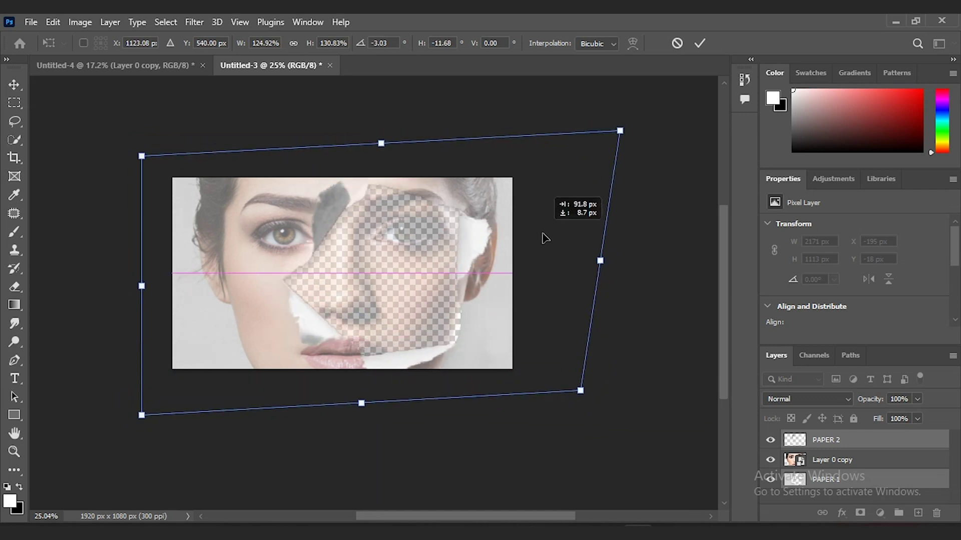
left_click_drag(608, 259, 588, 260)
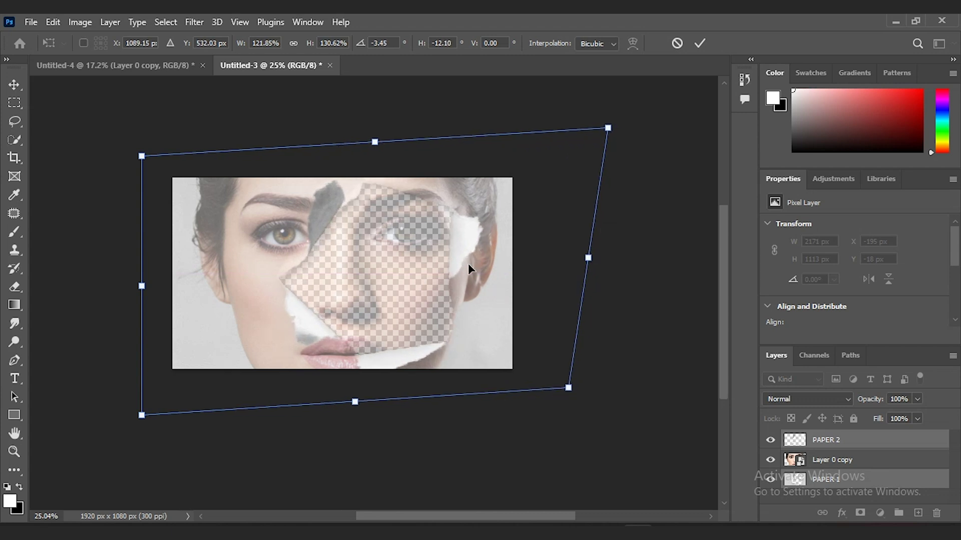
left_click_drag(468, 263, 469, 258)
key("Return")
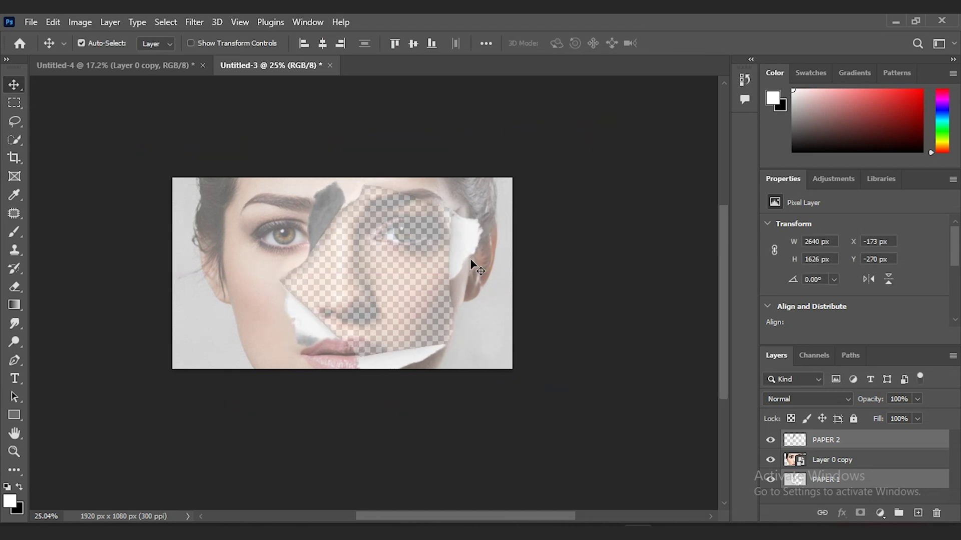
Distort the paper's corners again, committing PAPER 2 at 2696 × 1719 px
key("ctrl+t")
mouse_move(610, 413)
left_mouse_down()
mouse_move(602, 421)
mouse_move(615, 440)
left_mouse_up()
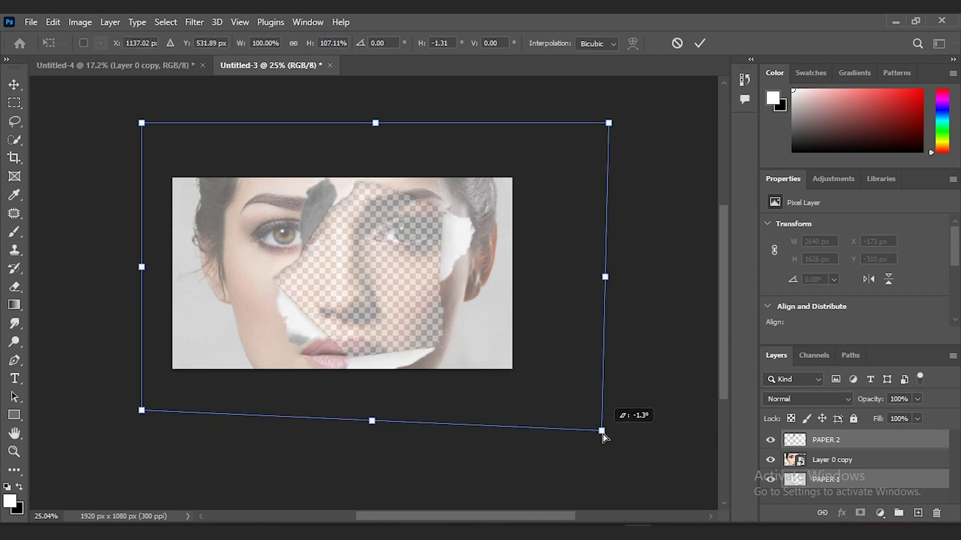
left_click_drag(143, 124, 175, 130)
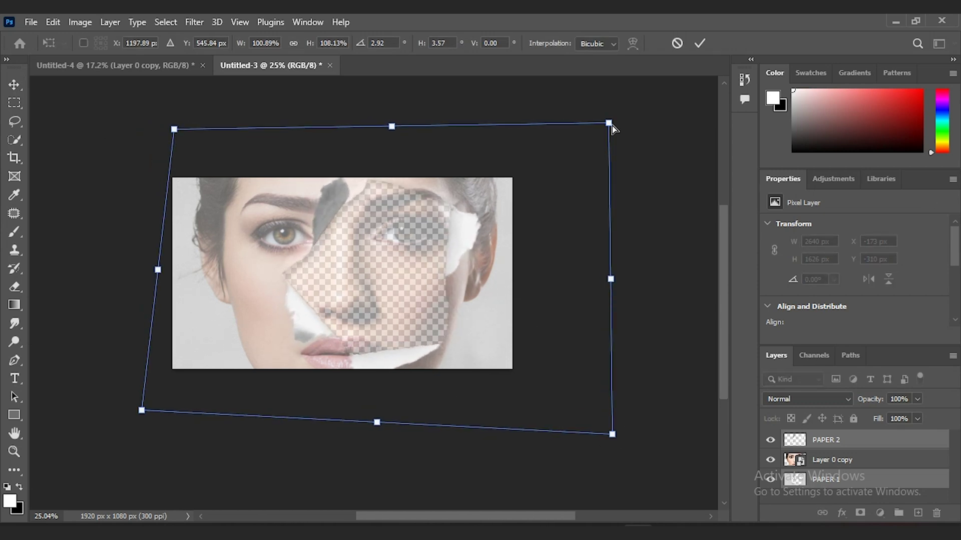
left_click_drag(615, 125, 616, 114)
left_click_drag(394, 122, 399, 116)
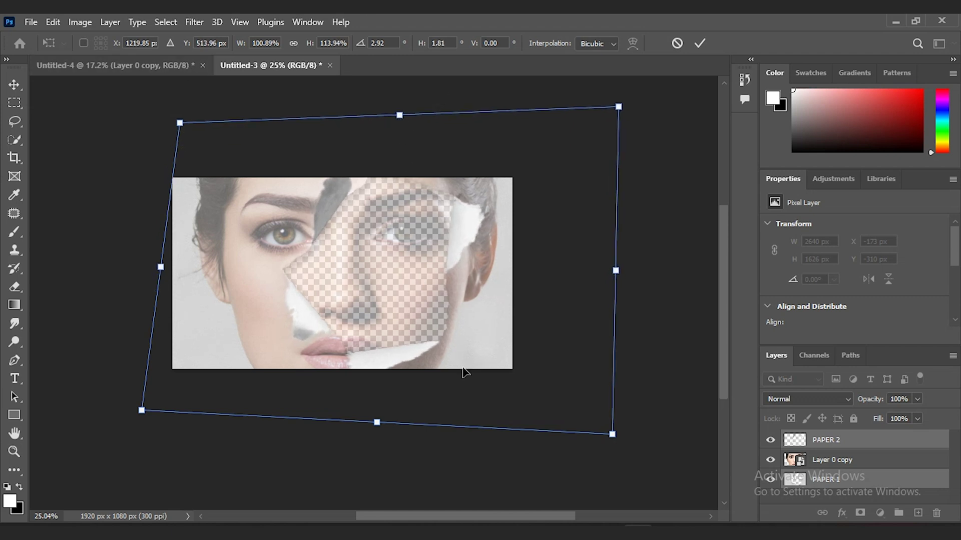
key("Return")
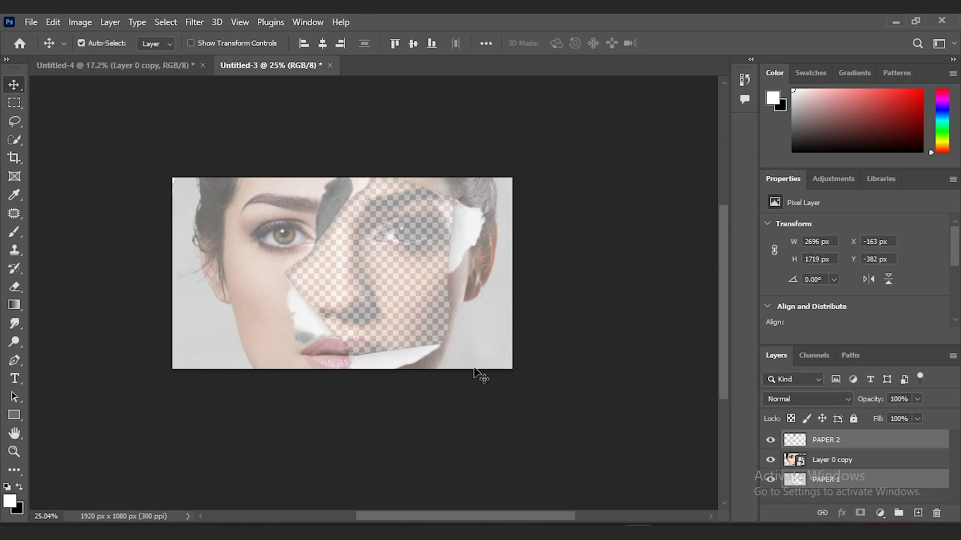
Set the portrait to 100% opacity and move it below both paper layers
left_click(432, 285)
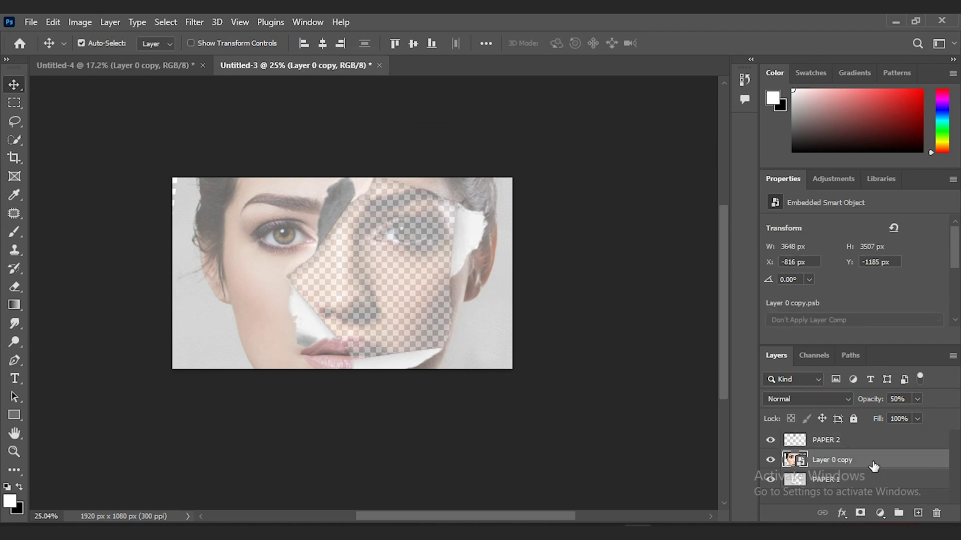
mouse_move(874, 467)
left_mouse_down()
mouse_move(869, 435)
mouse_move(879, 438)
left_mouse_up()
left_click(910, 400)
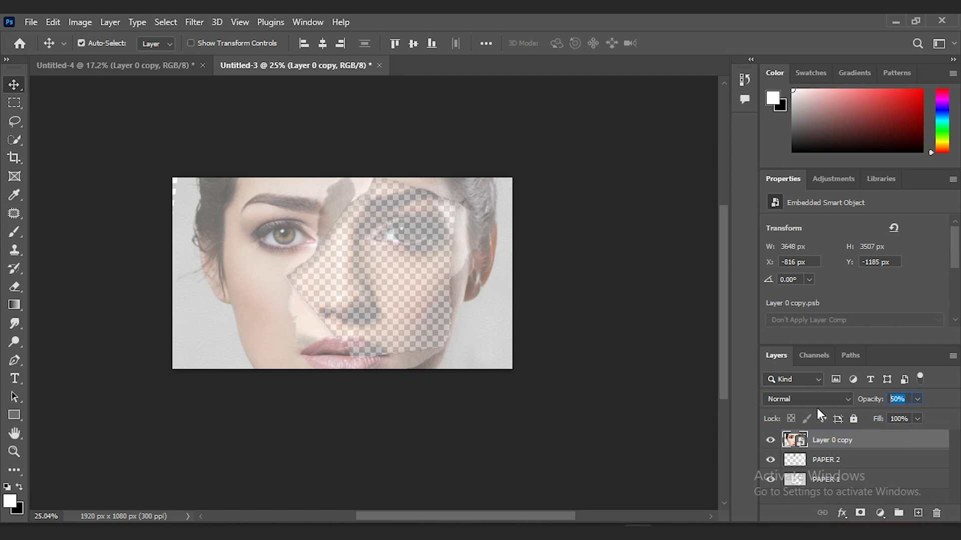
type("100")
key("Return")
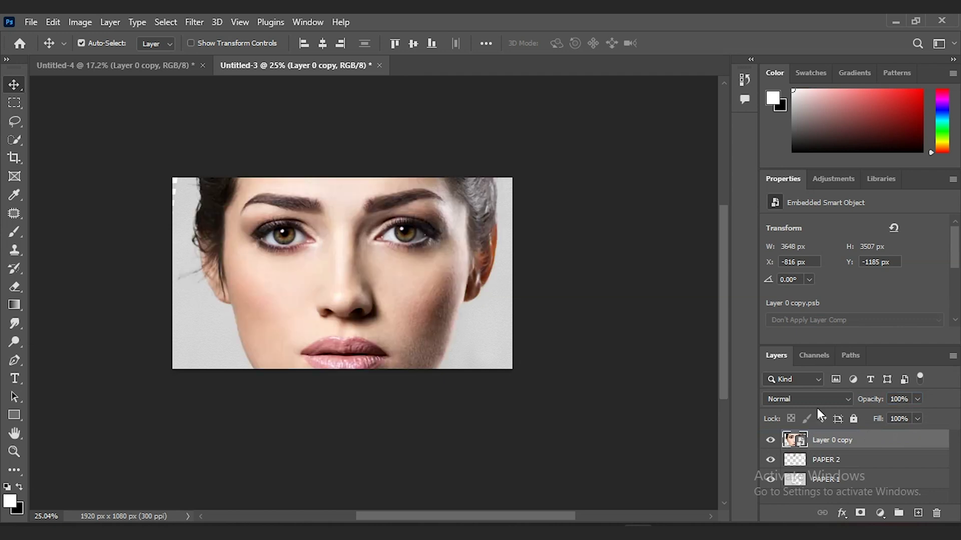
left_click_drag(873, 442, 845, 495)
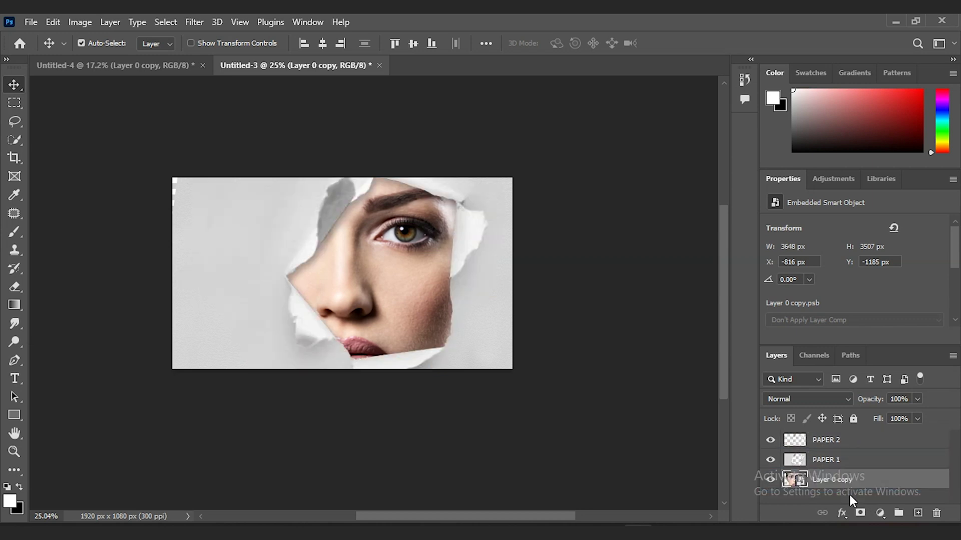
Add a new bottom layer, Layer 1, and fill it with black
key("ctrl")
left_click(918, 512, "ctrl")
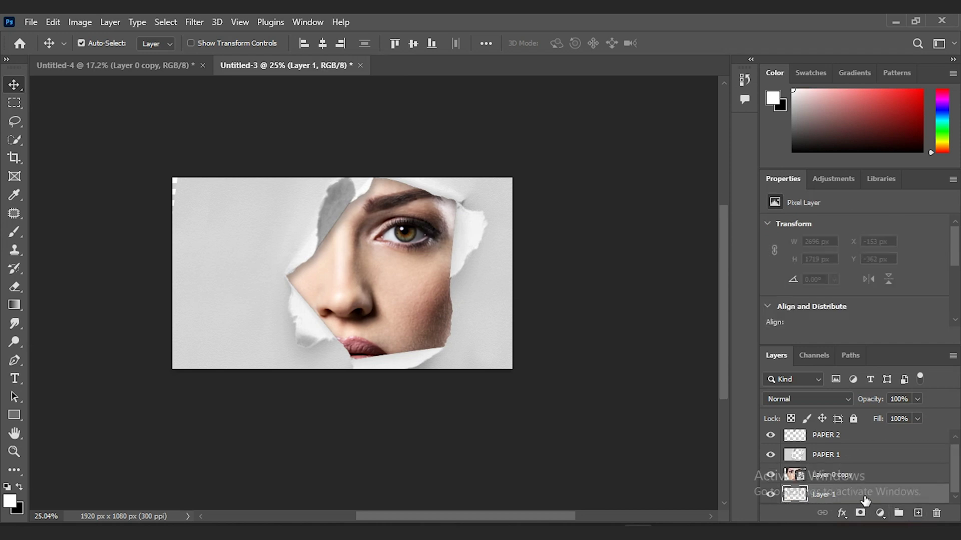
left_click(778, 106)
key("x")
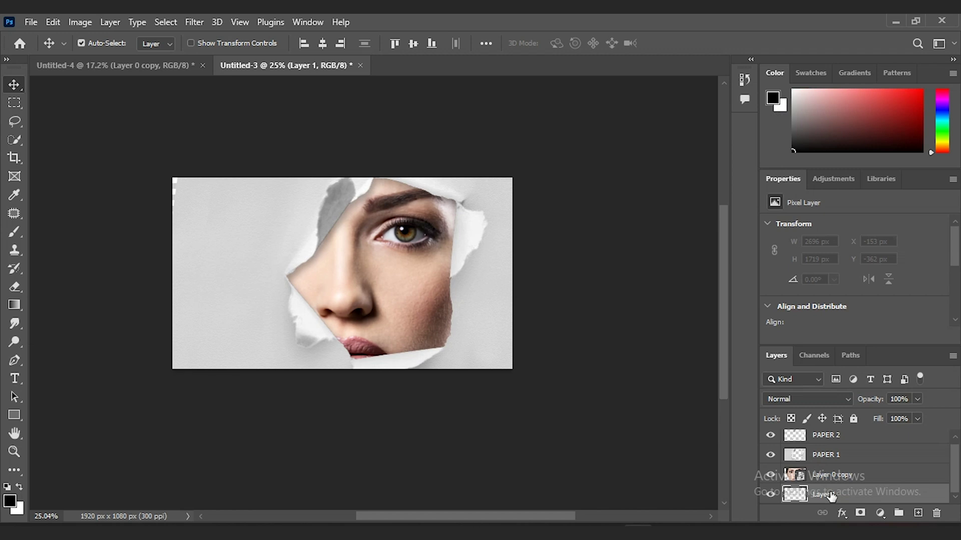
key("alt+BackSpace")
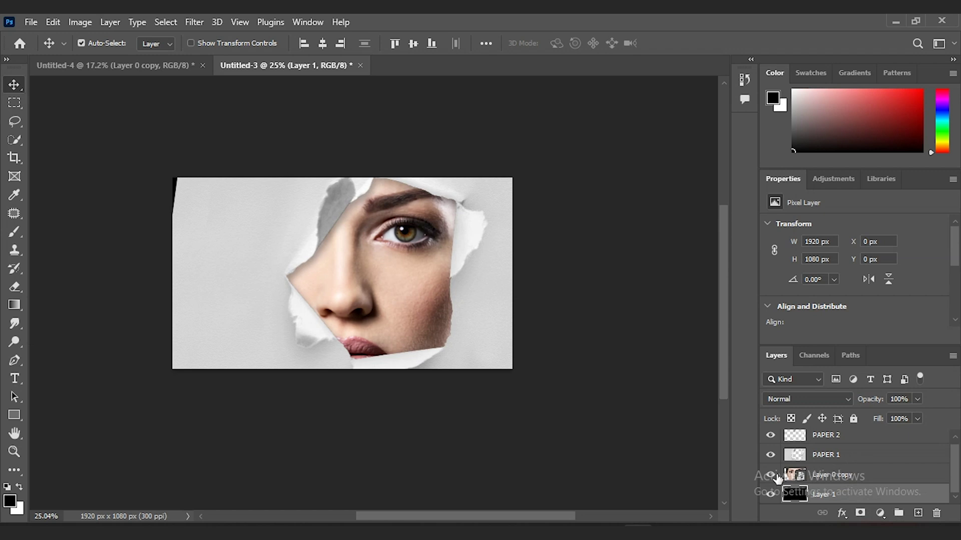
Add a drop shadow to PAPER 1 with Multiply blend mode
left_click(841, 457)
left_click(841, 512)
left_click(855, 501)
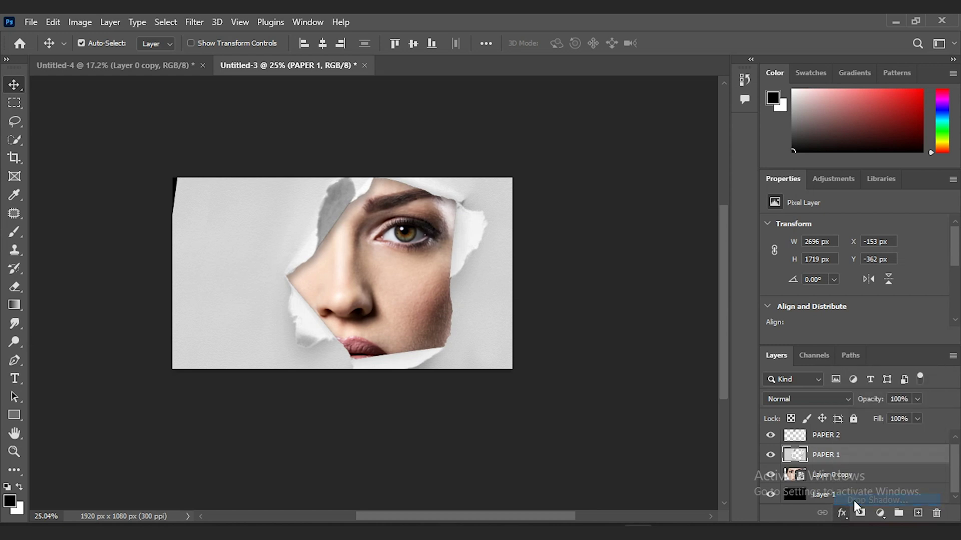
left_click_drag(672, 158, 796, 104)
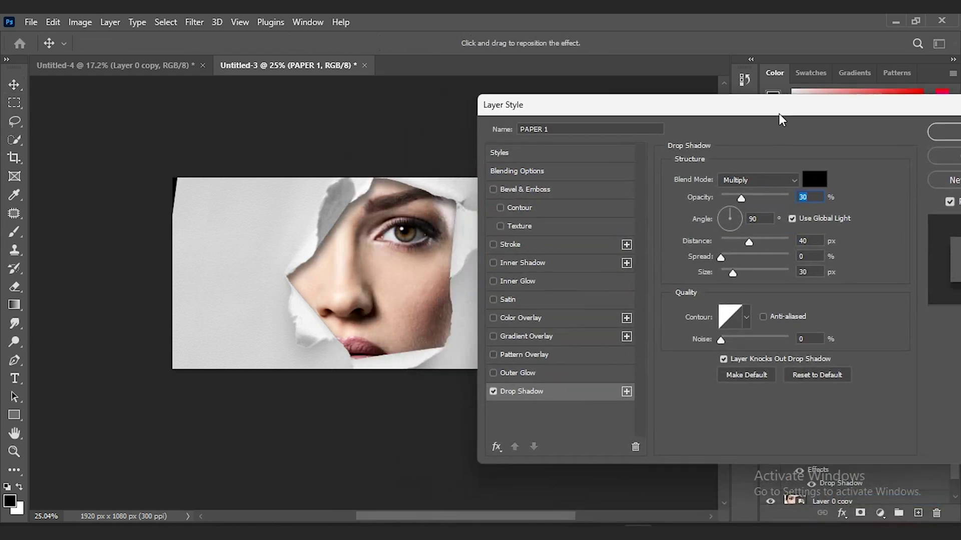
mouse_move(757, 197)
left_mouse_down()
mouse_move(807, 195)
mouse_move(776, 196)
left_mouse_up()
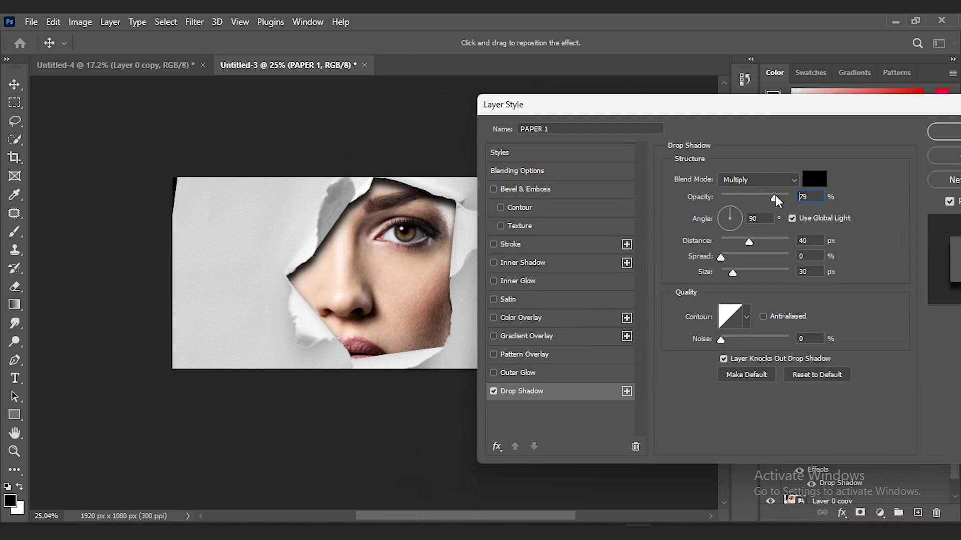
left_click(768, 177)
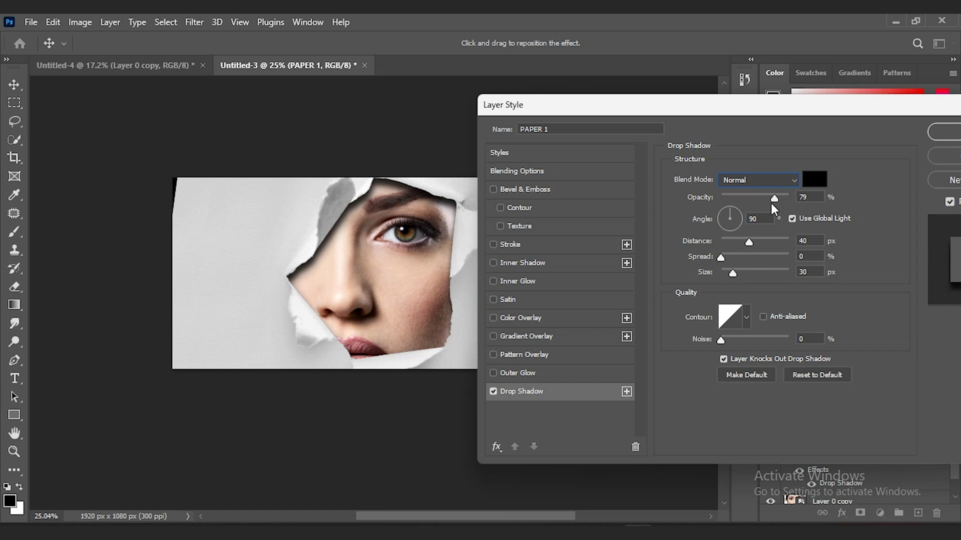
left_click(753, 180)
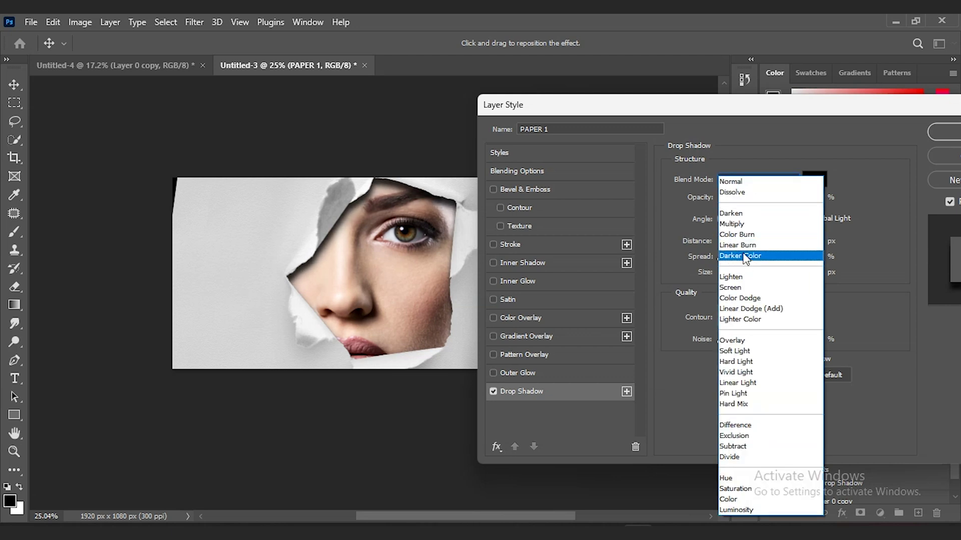
left_click(744, 227)
Set the shadow to 30% opacity, 40 px distance and 1% spread, and apply it
left_click_drag(821, 197, 782, 203)
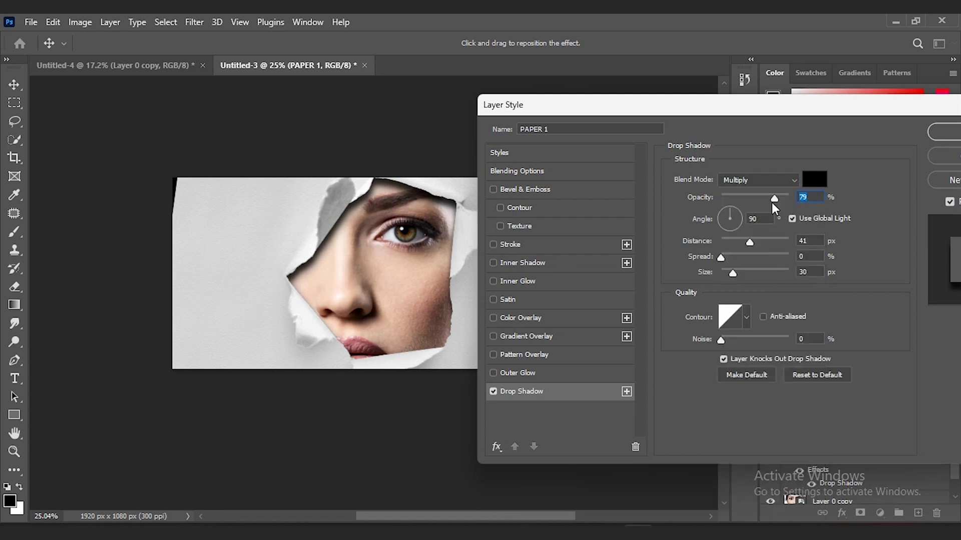
type("30")
double_click(812, 241)
type("40")
double_click(811, 256)
type("1")
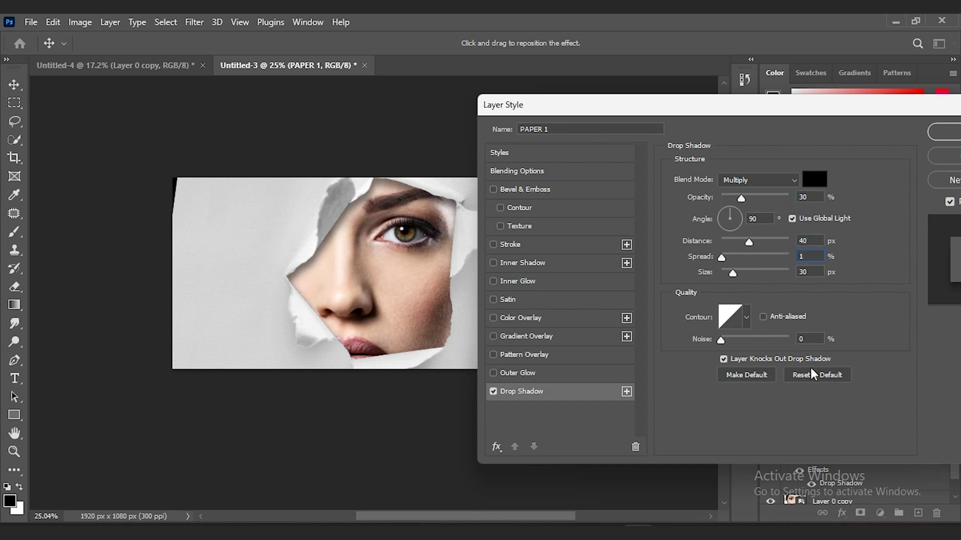
left_click(807, 341)
left_click_drag(891, 115, 763, 114)
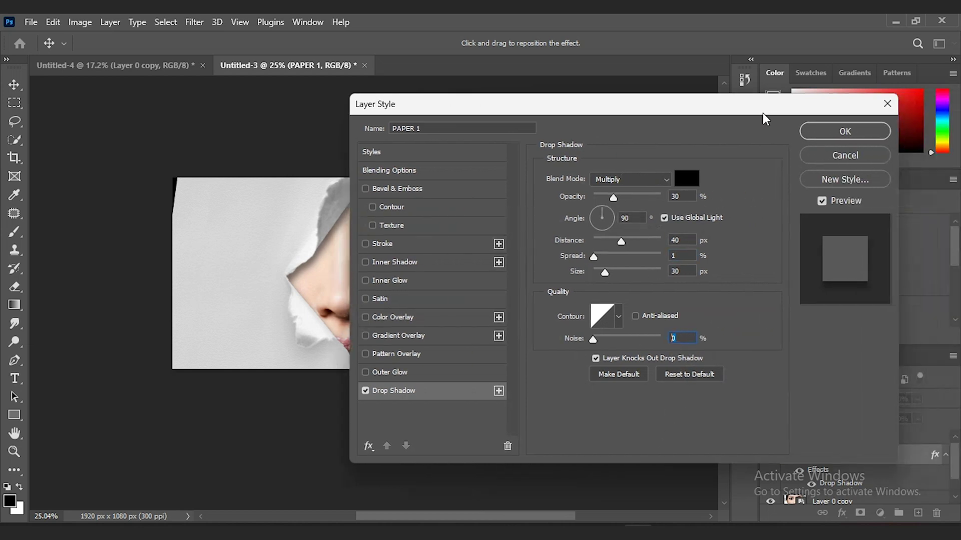
left_click(830, 130)
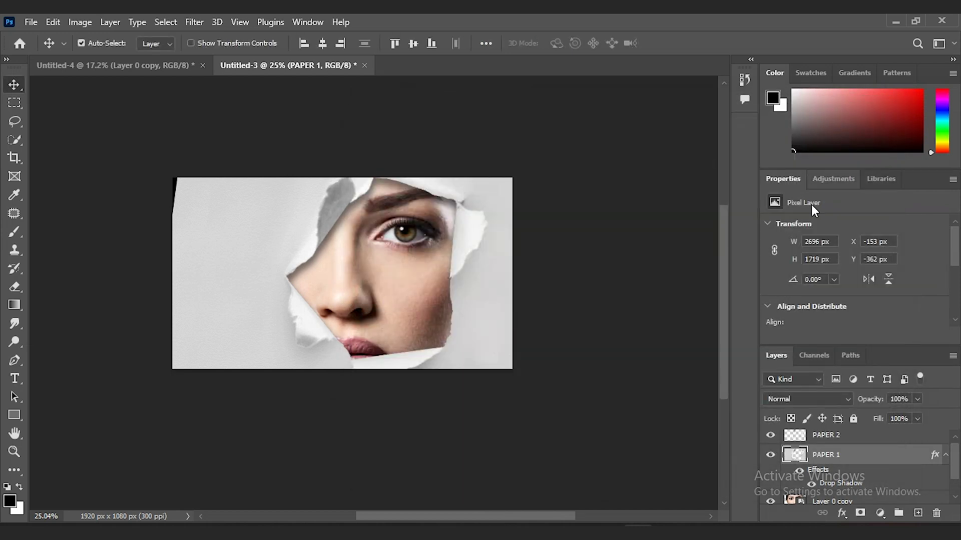
Duplicate Layer 0 copy as Layer 0 copy 2
scroll(864, 496, "down", 1)
left_click(855, 479)
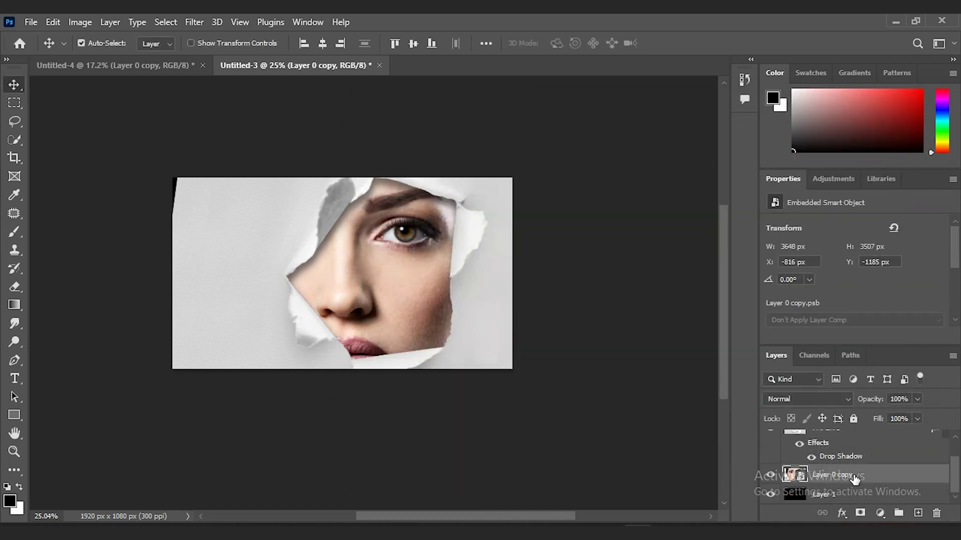
right_click(854, 477)
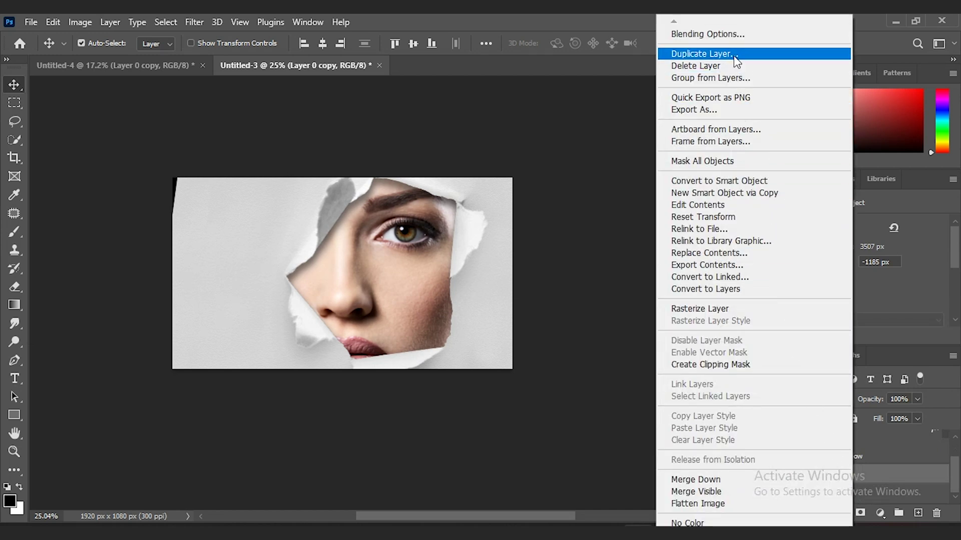
left_click(762, 54)
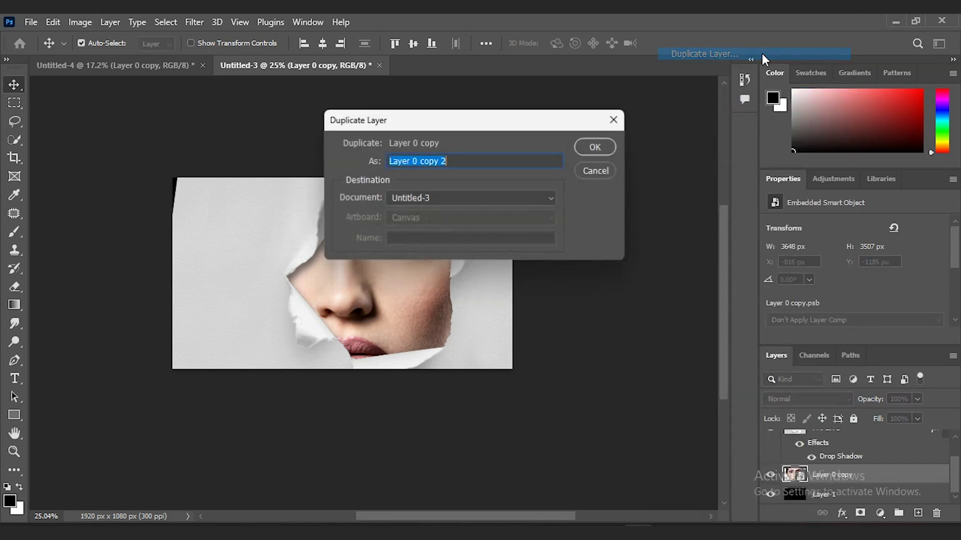
left_click(607, 146)
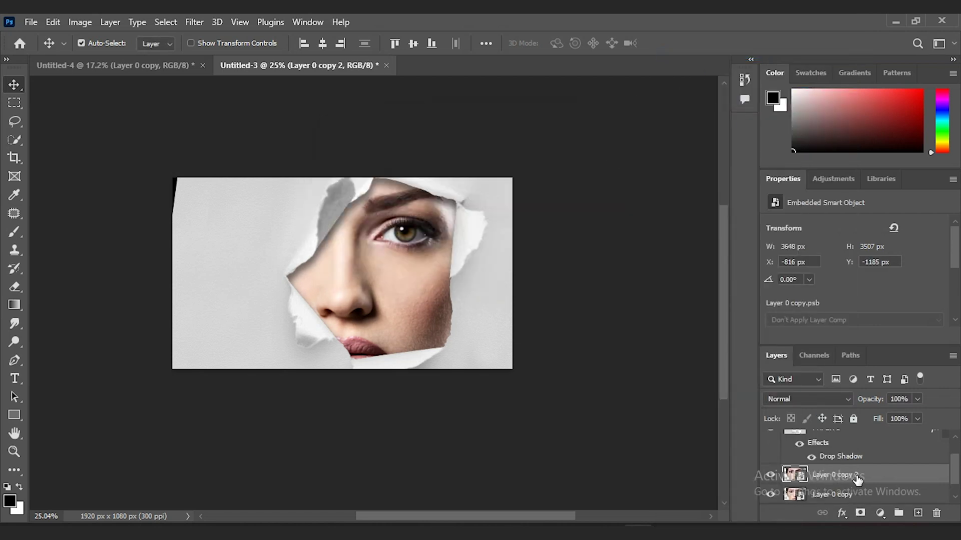
Move Layer 0 copy 2 above PAPER 1 and set its blend mode to Darken
scroll(878, 455, "up", 2)
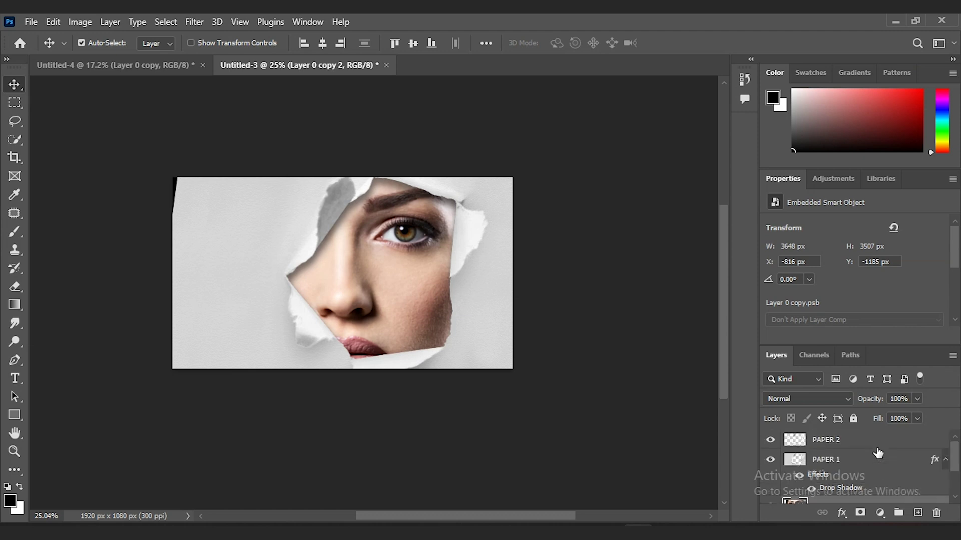
left_click(946, 460)
left_click_drag(847, 479, 844, 453)
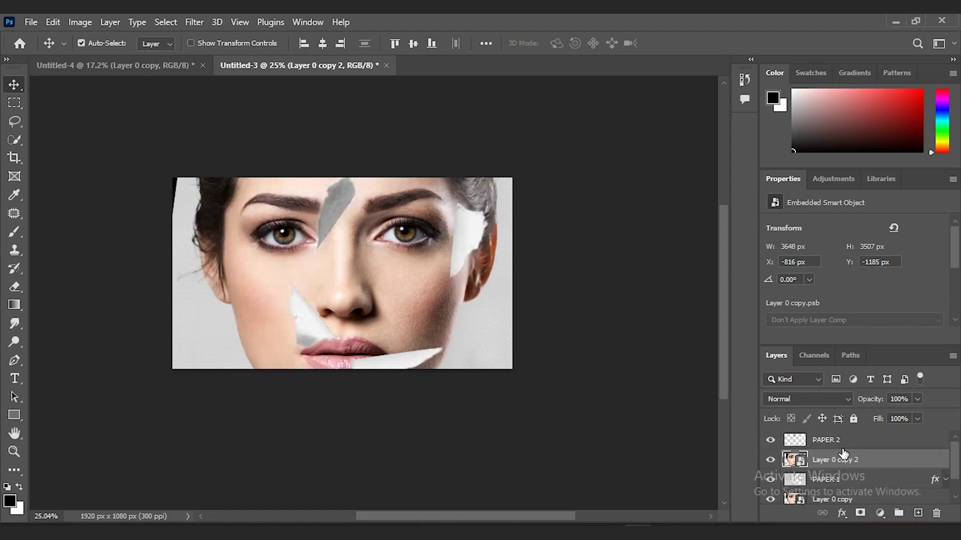
left_click(842, 399)
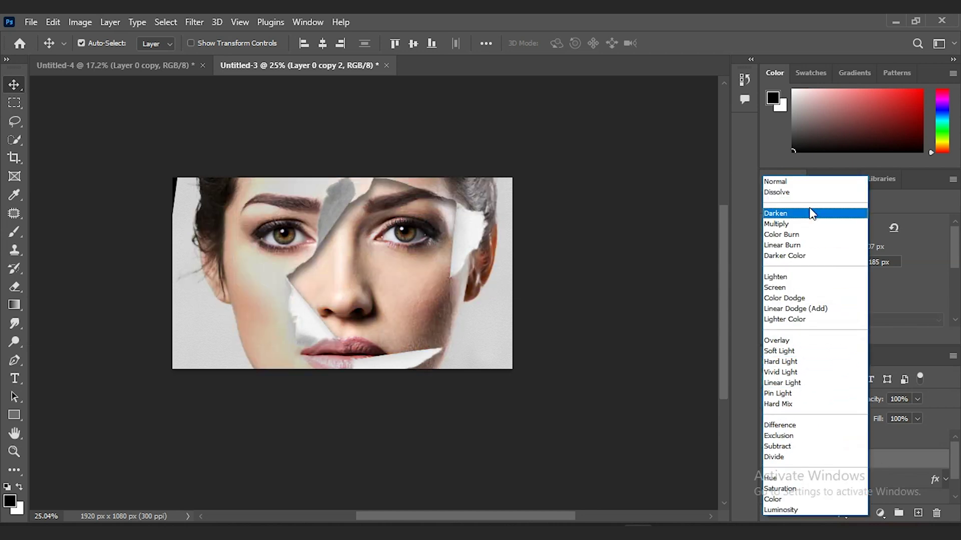
left_click(810, 215)
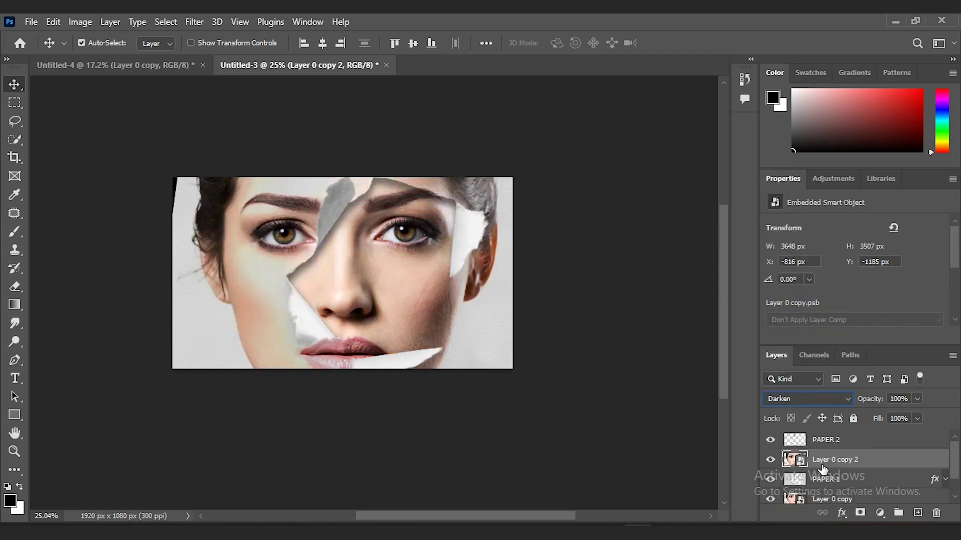
left_click(880, 514)
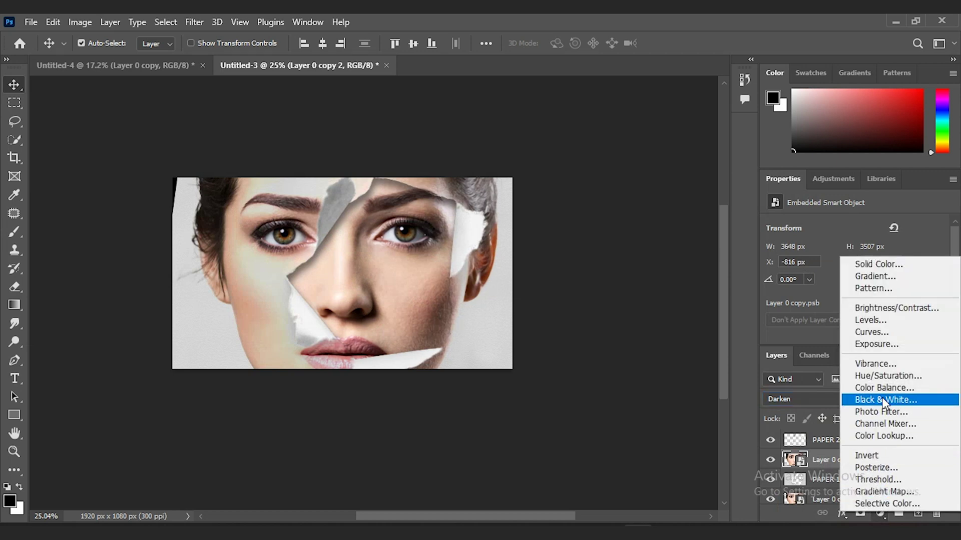
Add a Black & White adjustment layer and clip it to Layer 0 copy 2
left_click(925, 399)
left_click(769, 461)
left_click(770, 460)
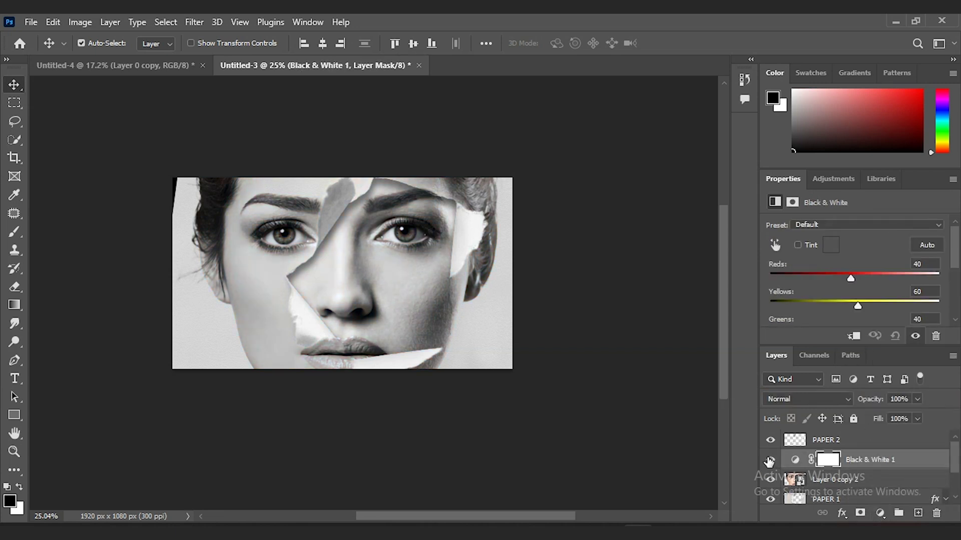
right_click(857, 460)
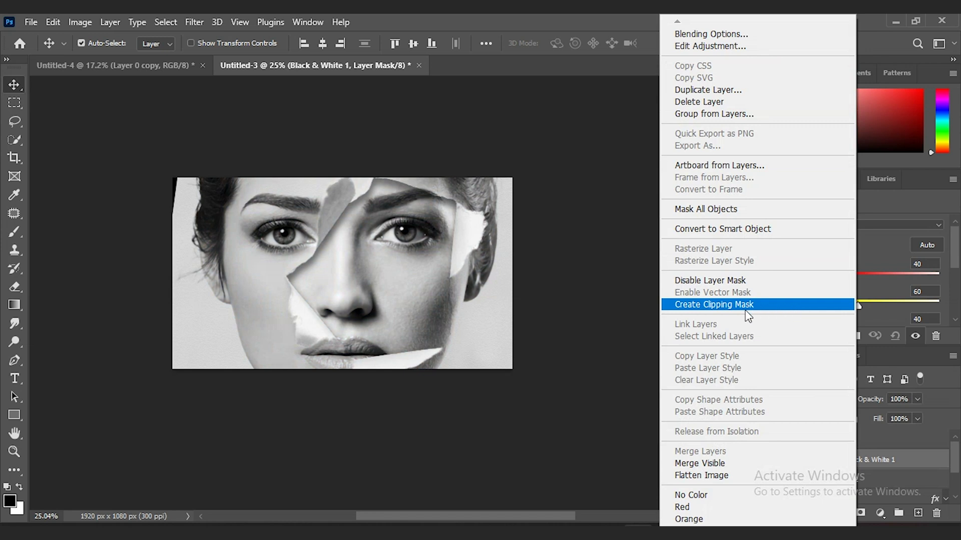
left_click(784, 306)
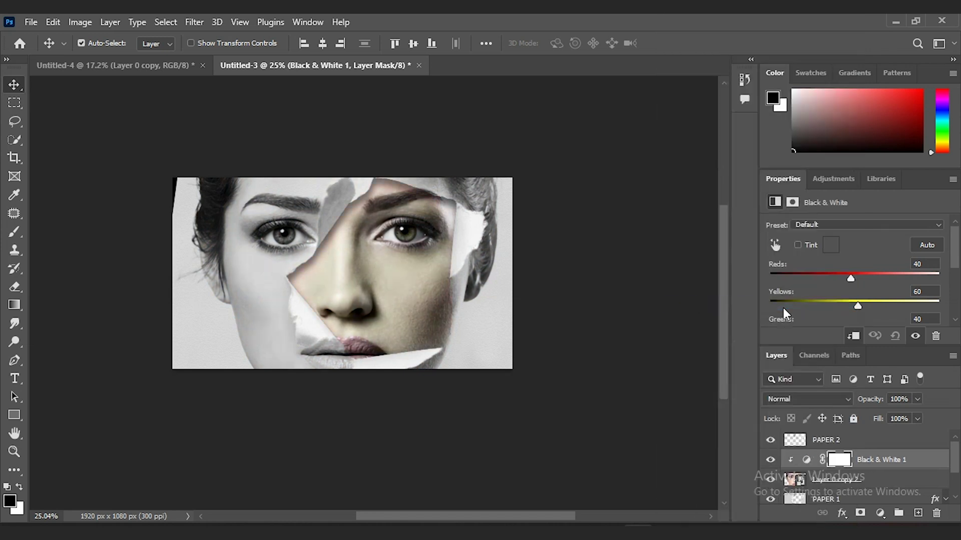
left_click(850, 481)
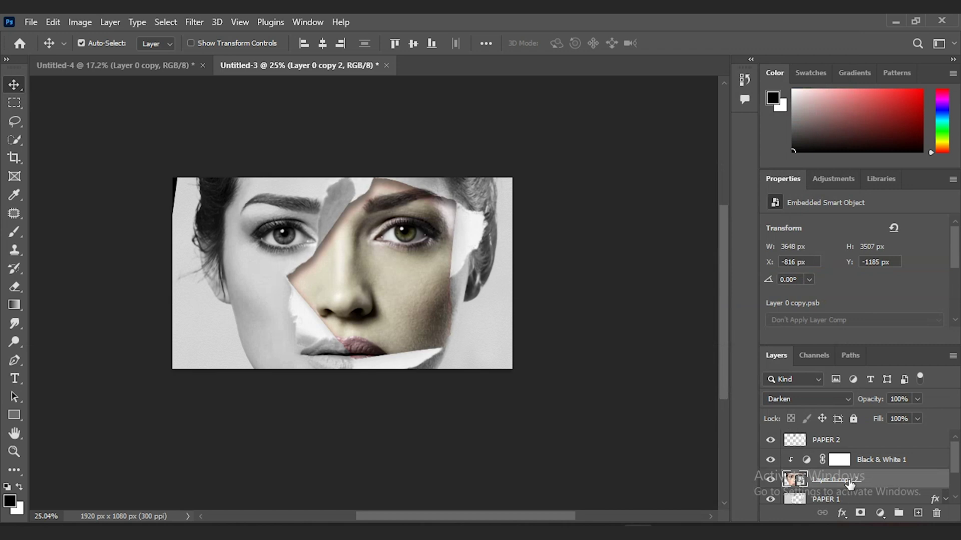
scroll(849, 482, "down", 1)
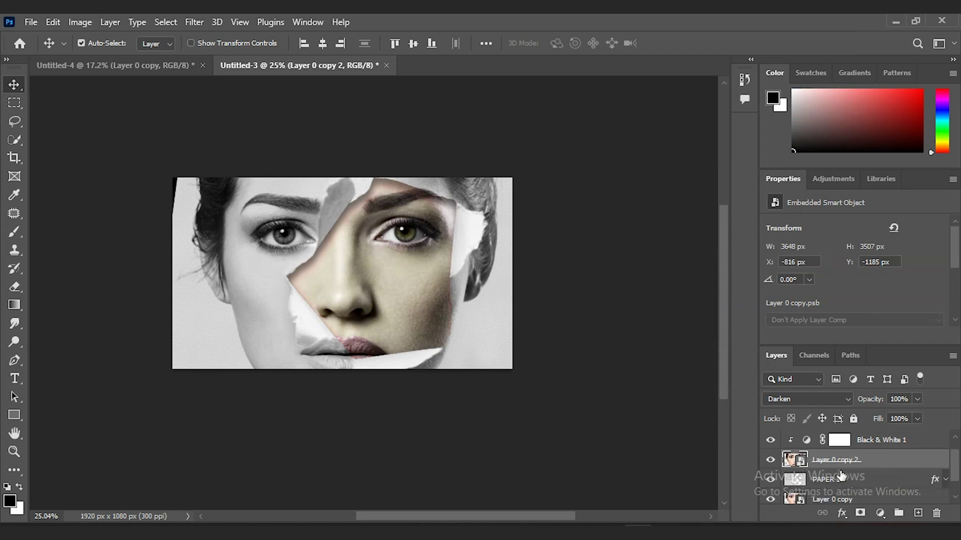
Clip Layer 0 copy 2 to the paper layer beneath it as a clipping mask
right_click(838, 467)
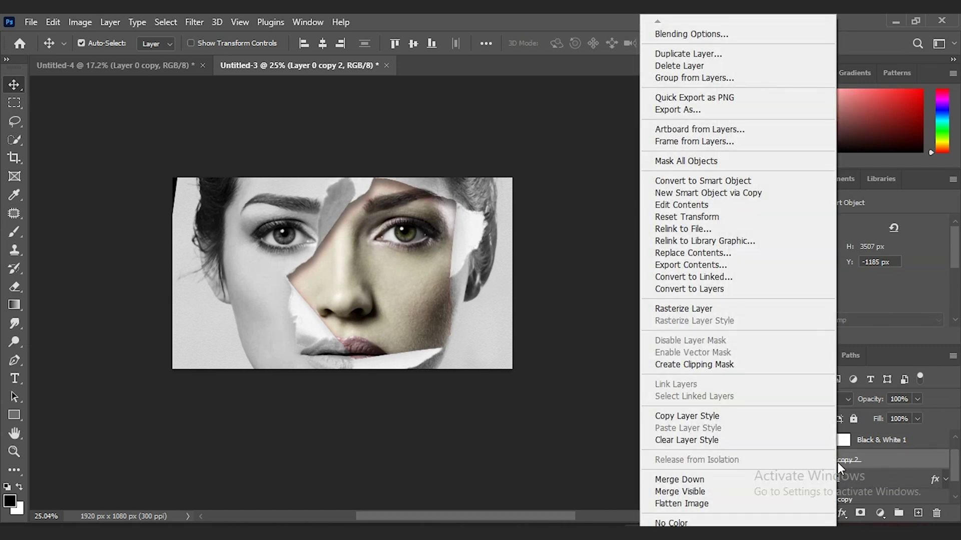
left_click(783, 370)
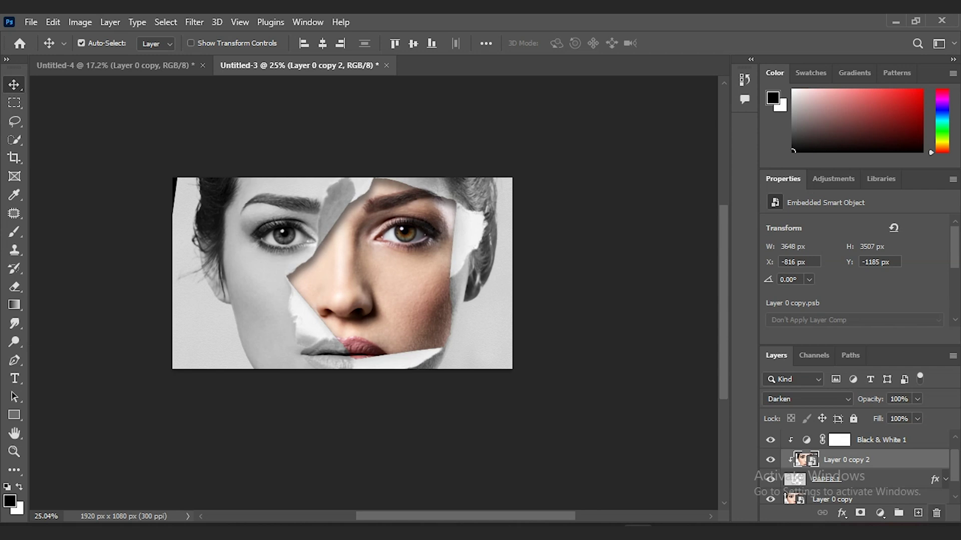
Create Layer 2 above PAPER 2, fill it with white, and set its blend mode to Linear Burn
left_click(875, 443)
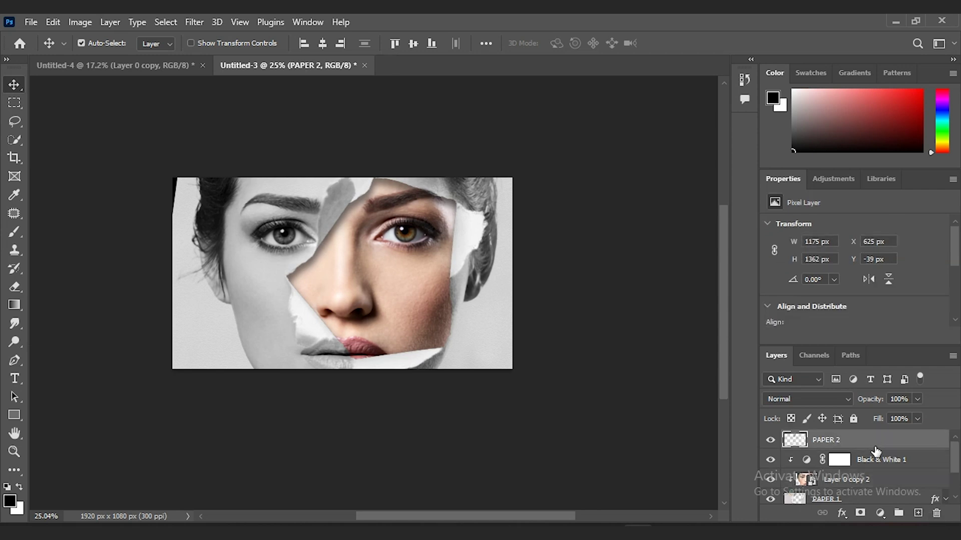
left_click(917, 514)
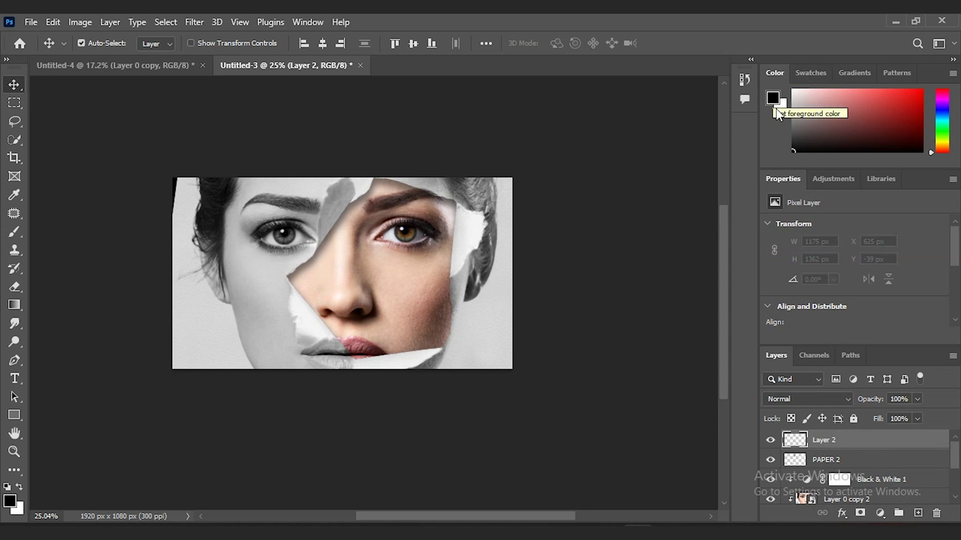
key("x")
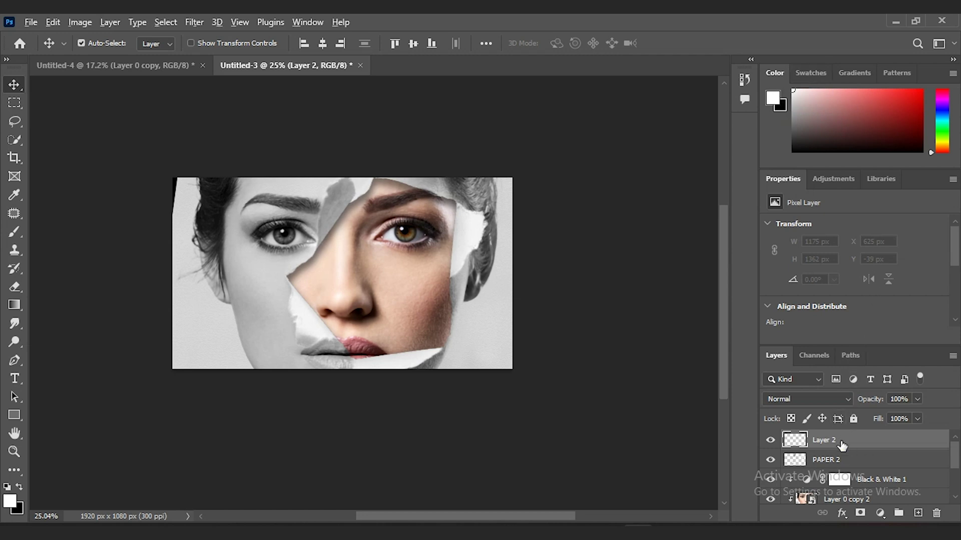
key("alt+BackSpace")
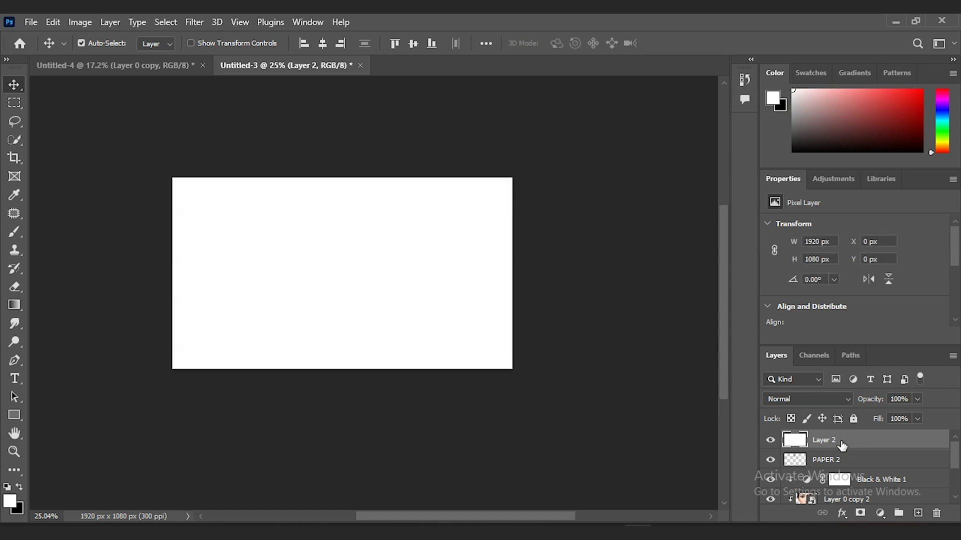
left_click(850, 398)
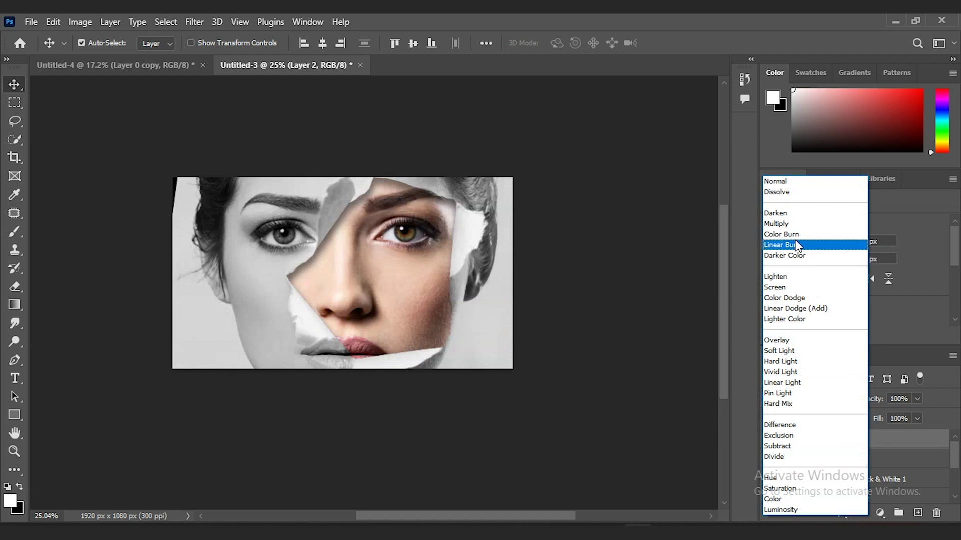
left_click(832, 245)
key("ctrl")
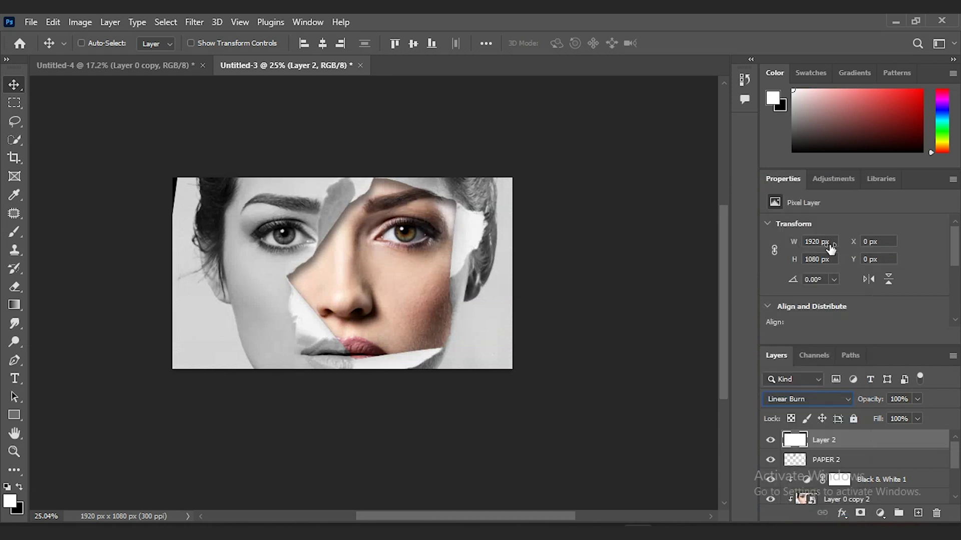
Convert Layer 2 to a smart object and set its opacity to 80%
right_click(854, 435)
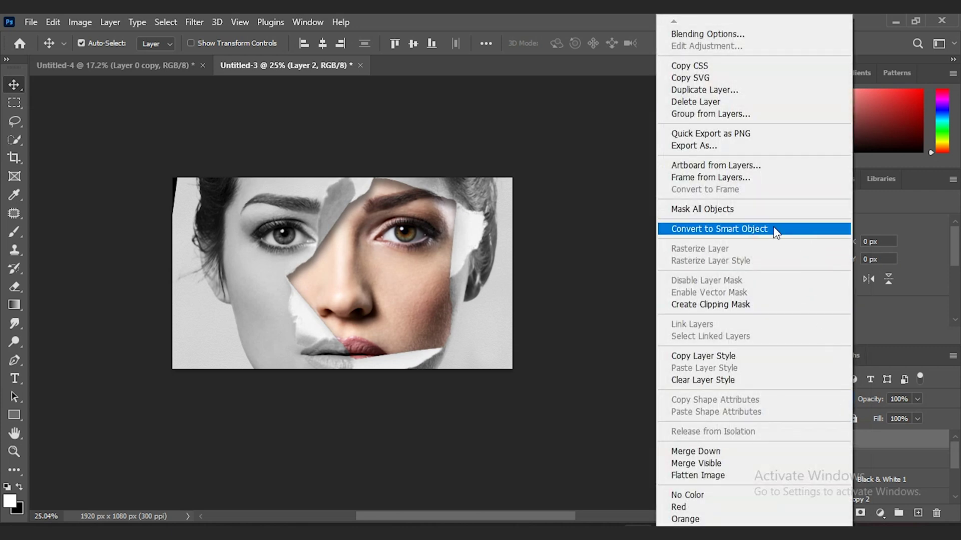
left_click(778, 229)
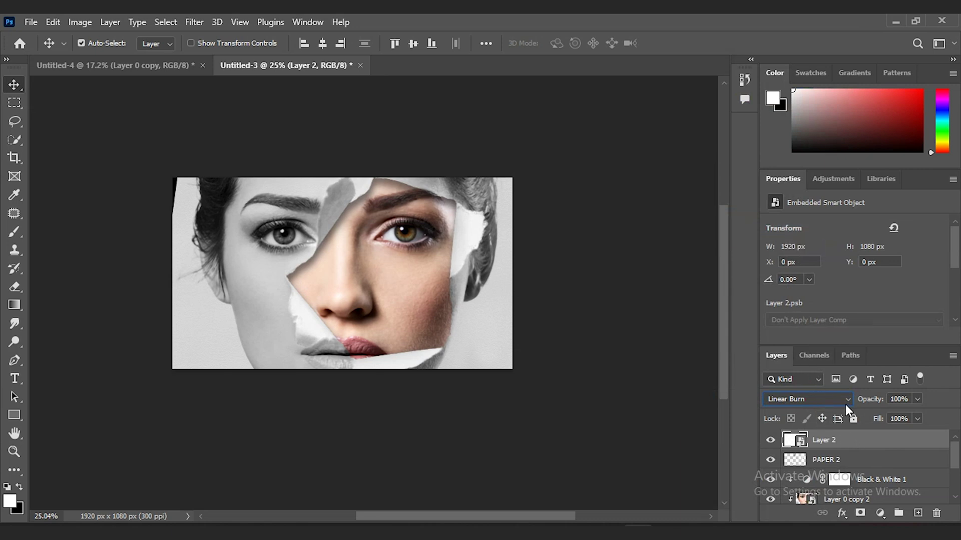
key("Tab")
type("80")
key("Return")
Apply Lens Correction to Layer 2 with a custom vignette amount of -100
left_click(202, 21)
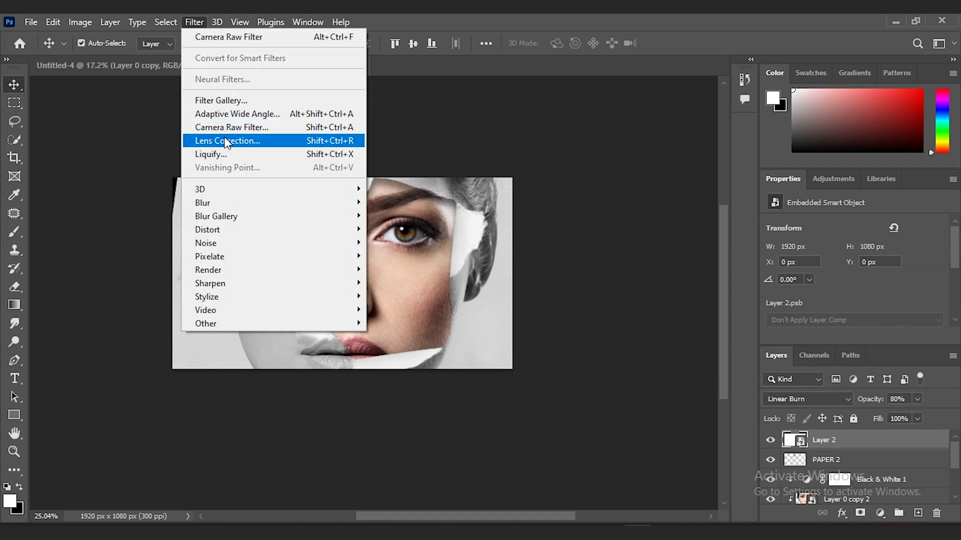
left_click(295, 141)
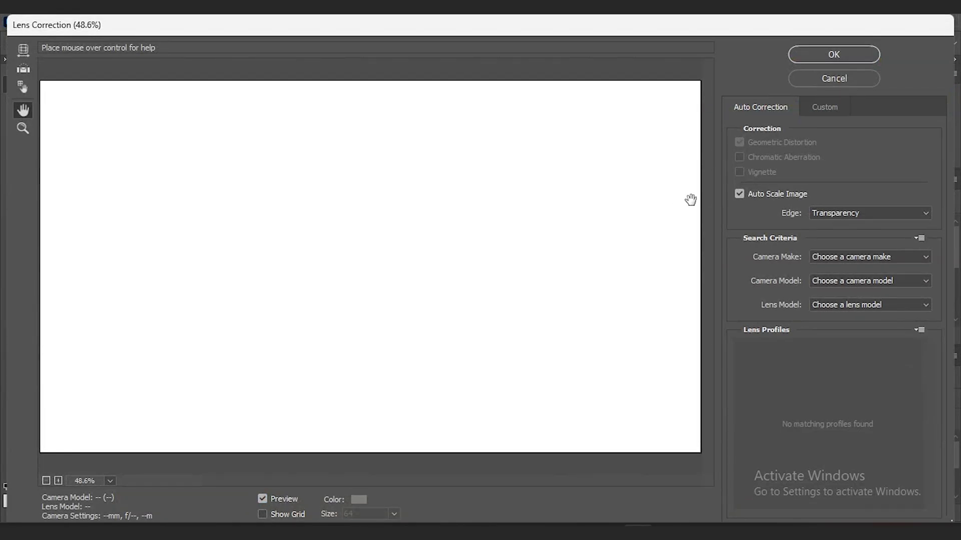
left_click(820, 108)
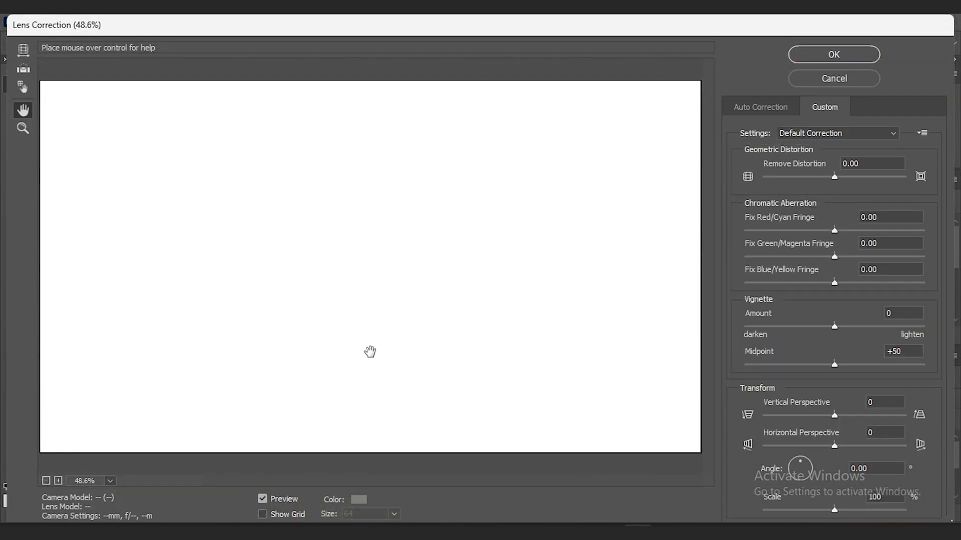
left_click_drag(838, 330, 712, 322)
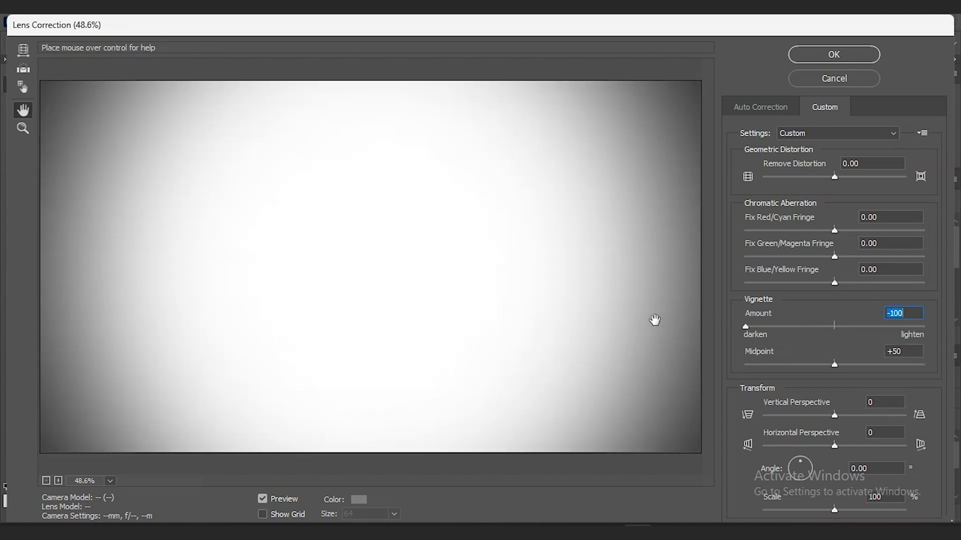
left_click(864, 60)
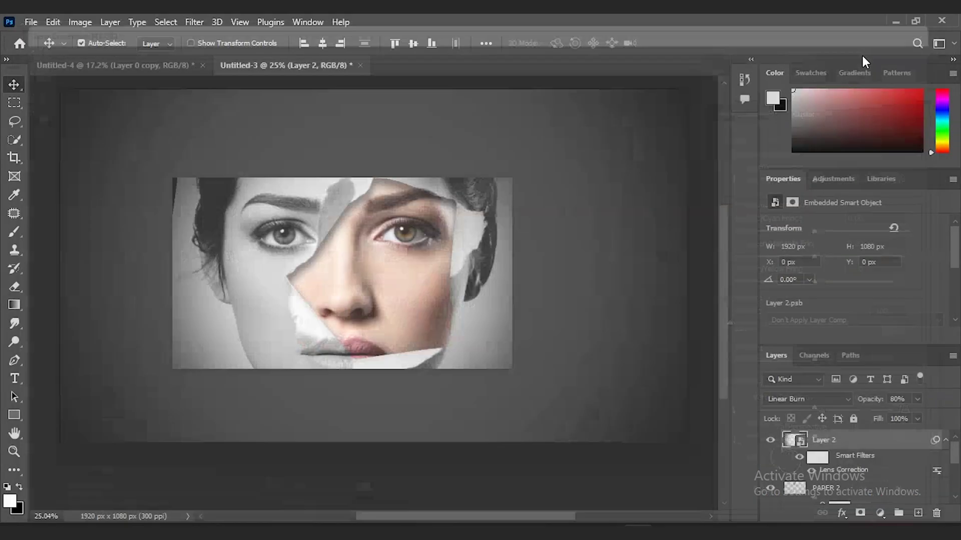
Load the pixels of Layer 0 copy 2 as a selection
left_click(945, 441)
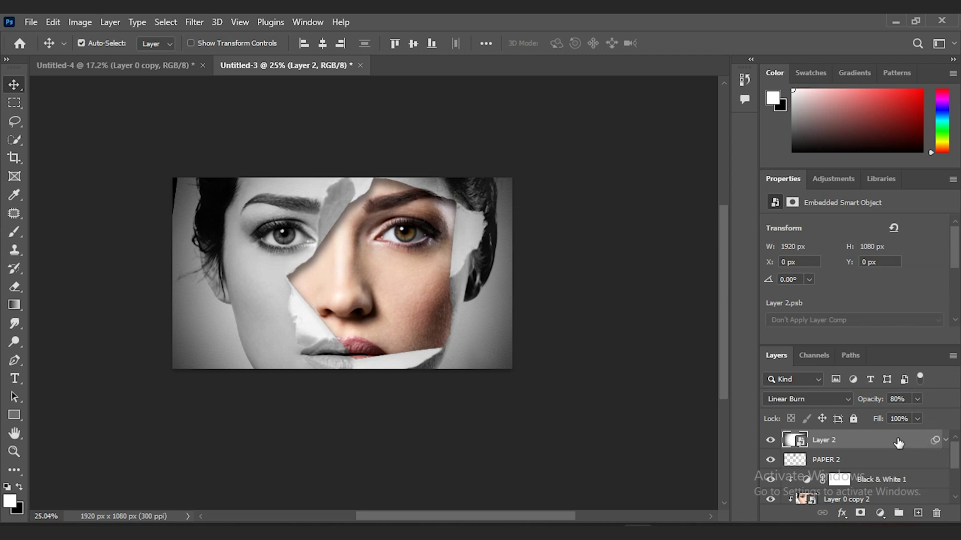
scroll(895, 444, "down", 2)
left_click(832, 465)
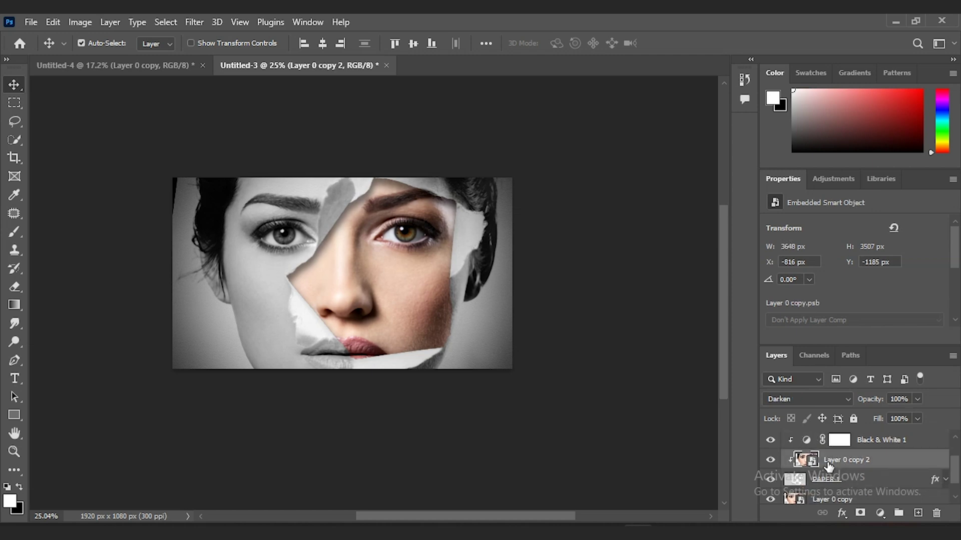
key("ctrl")
left_click(803, 464, "ctrl")
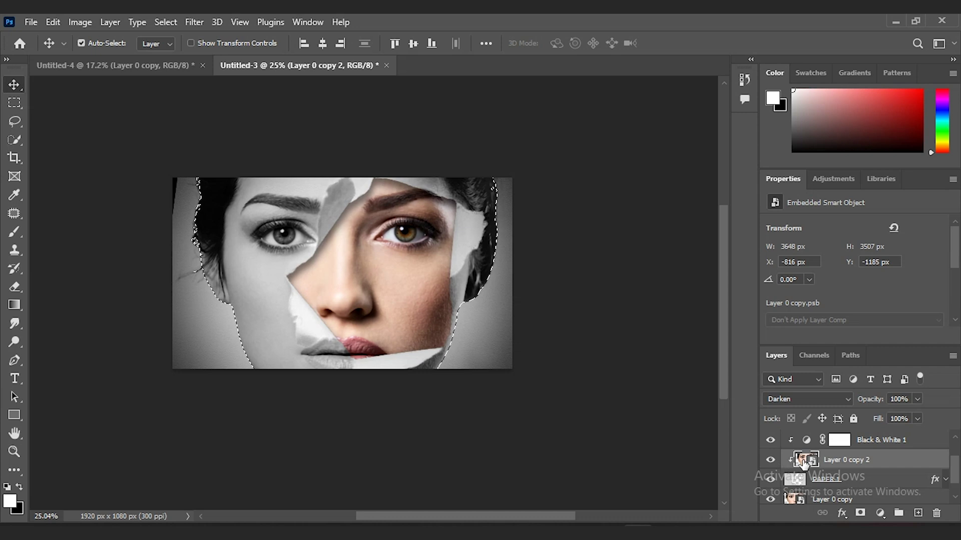
scroll(882, 472, "up", 2)
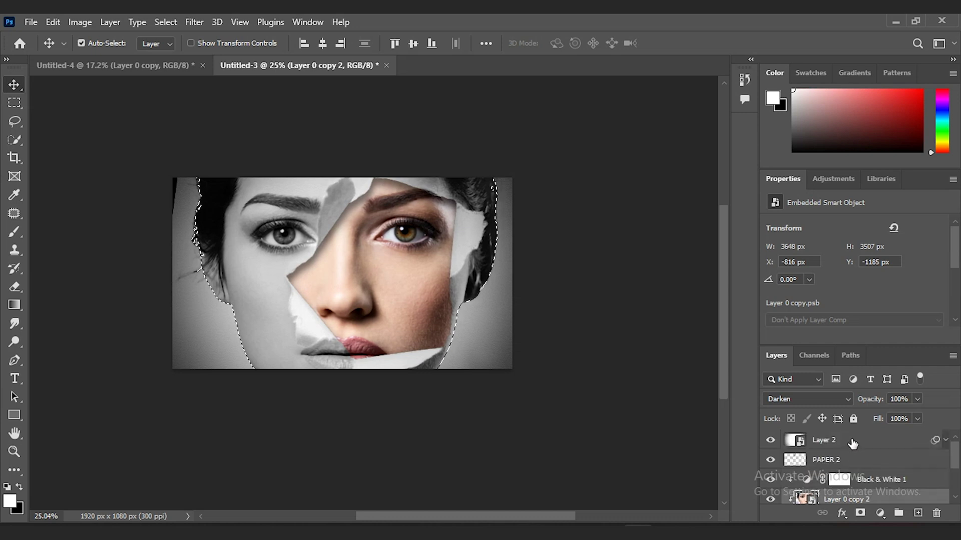
Add a layer mask to Layer 2 from that selection, keeping its image targeted
left_click(852, 441)
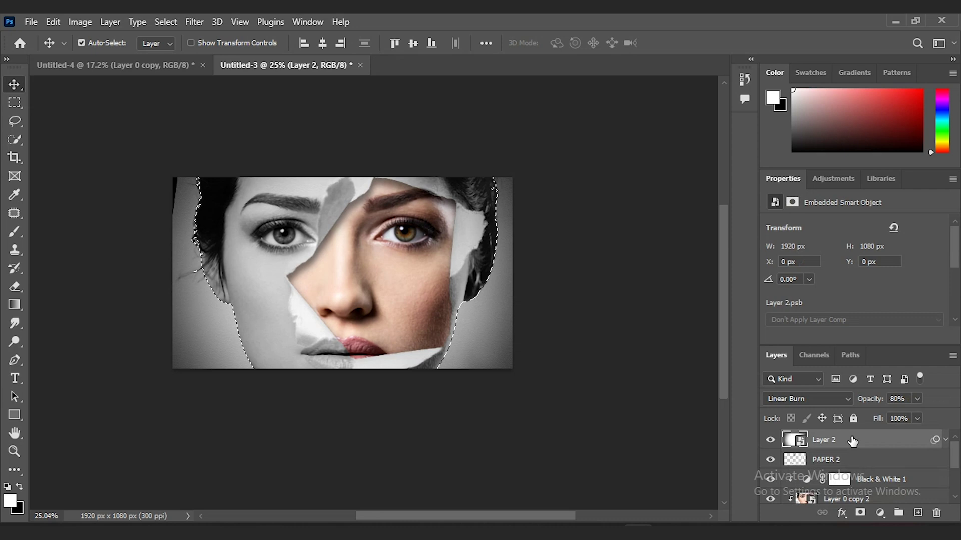
scroll(852, 442, "down", 2)
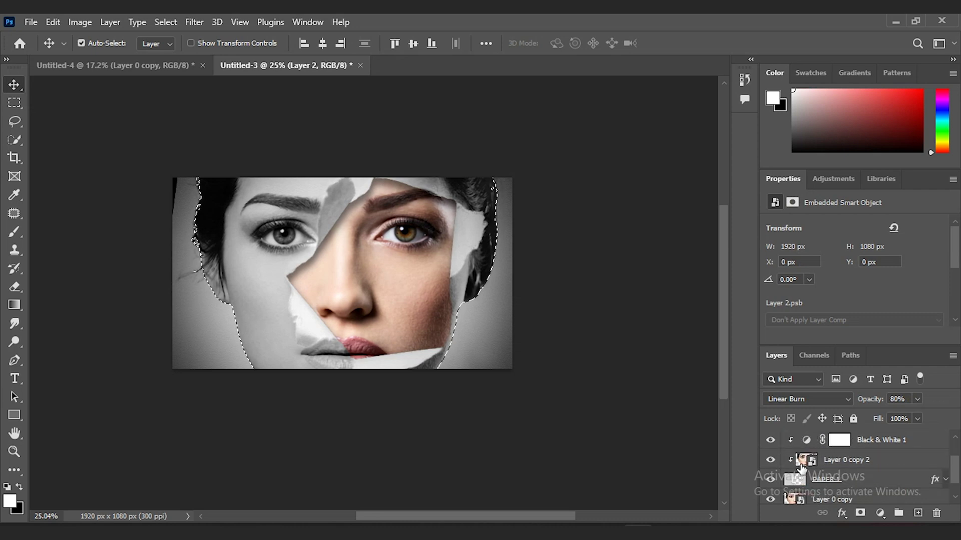
key("ctrl")
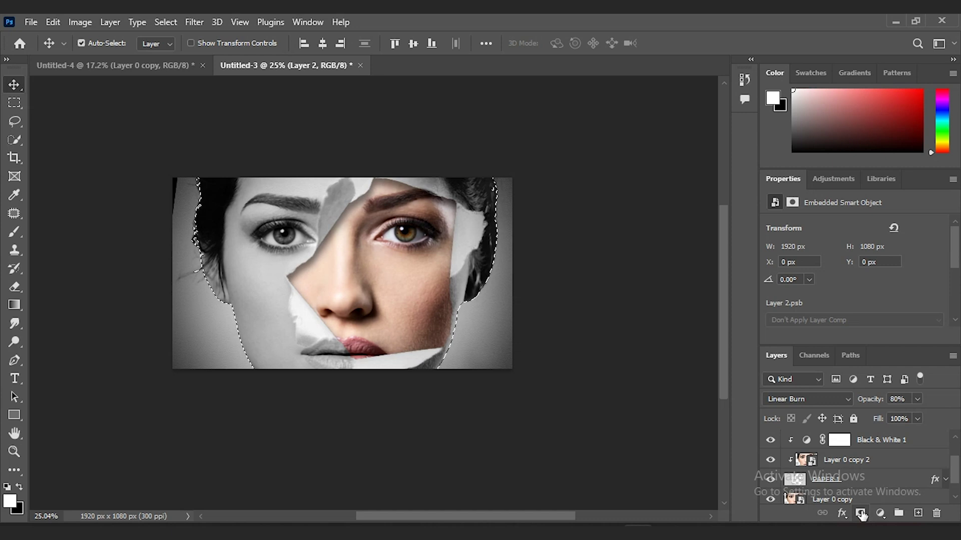
left_click(861, 514)
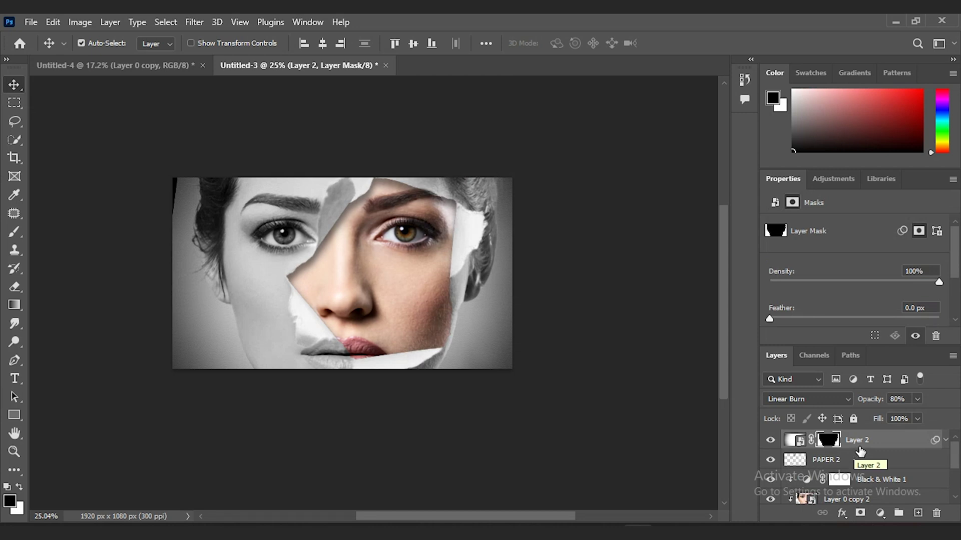
left_click(879, 441)
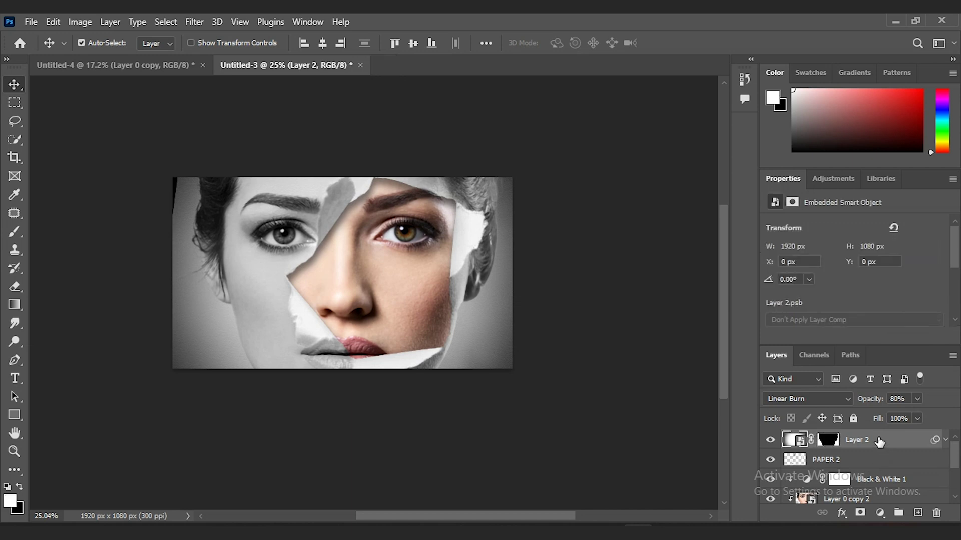
left_click(824, 440)
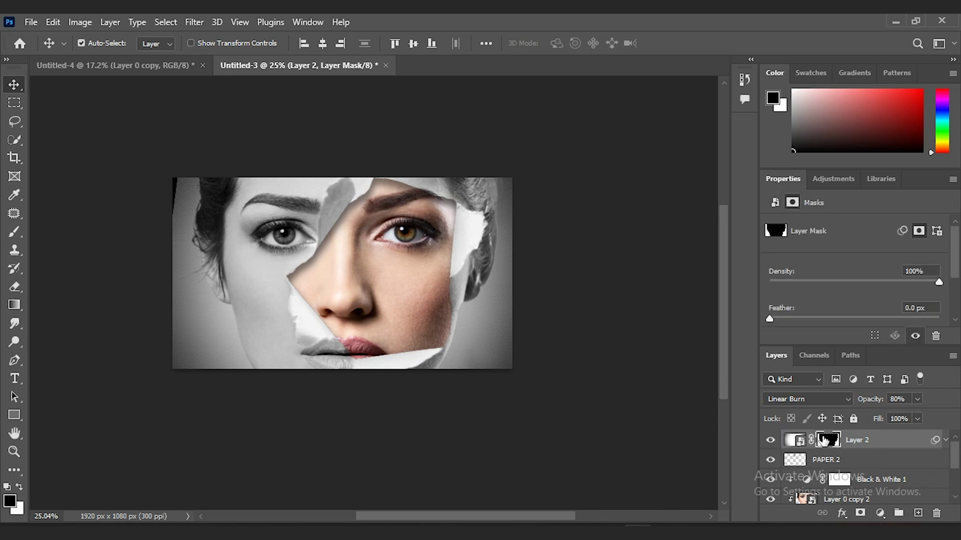
left_click(796, 440)
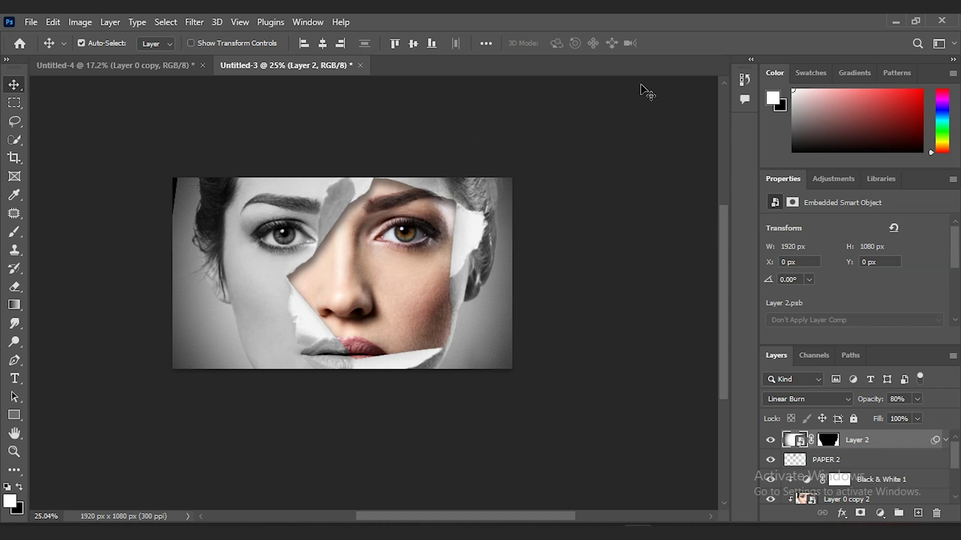
Apply a Filter Gallery Texturizer to Layer 0 copy 2: Sandstone, 85% scaling, relief 2, Top light
left_click(843, 500)
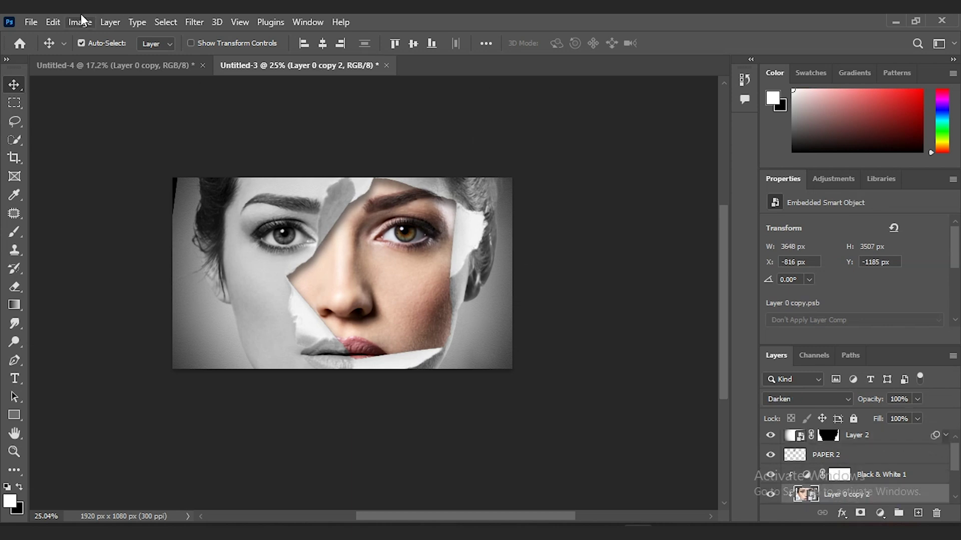
left_click(199, 26)
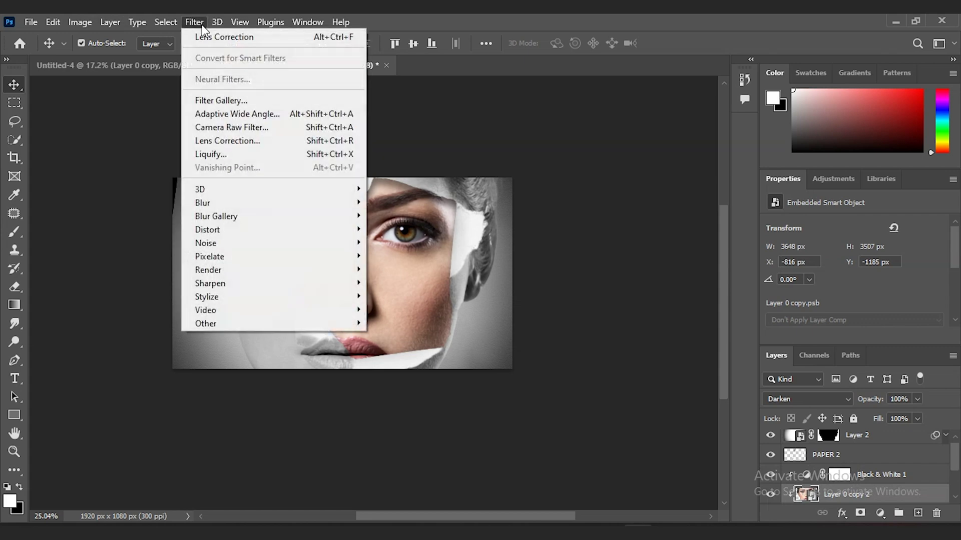
left_click(242, 106)
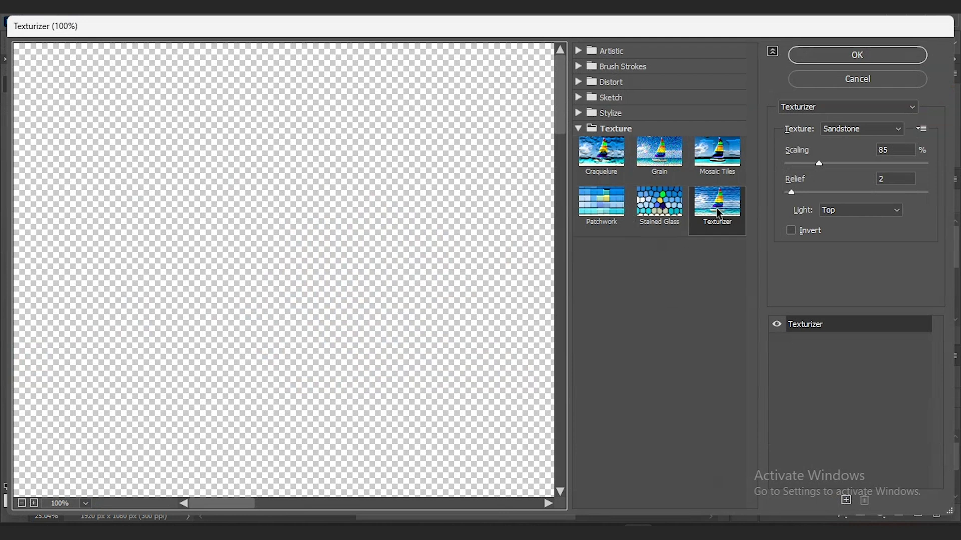
left_click(901, 149)
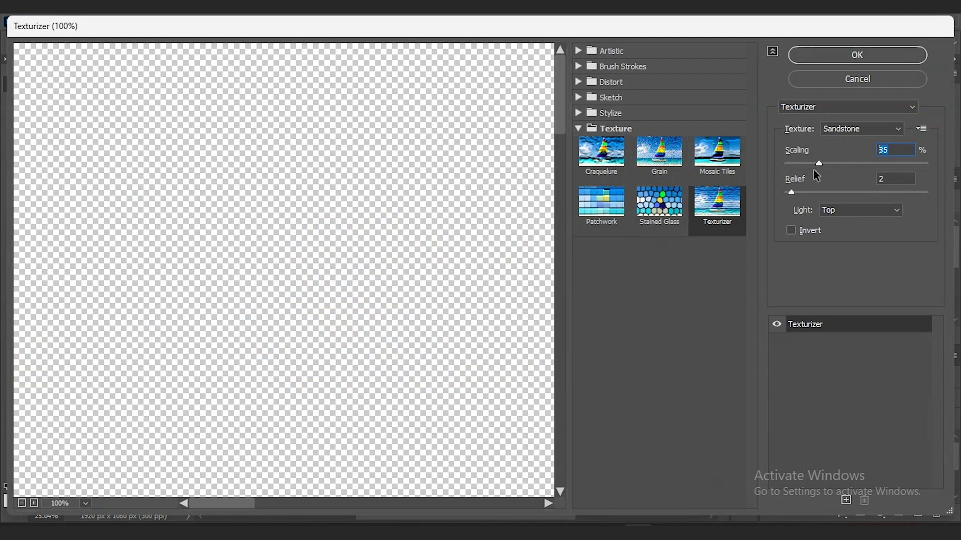
left_click(901, 180)
left_click(878, 59)
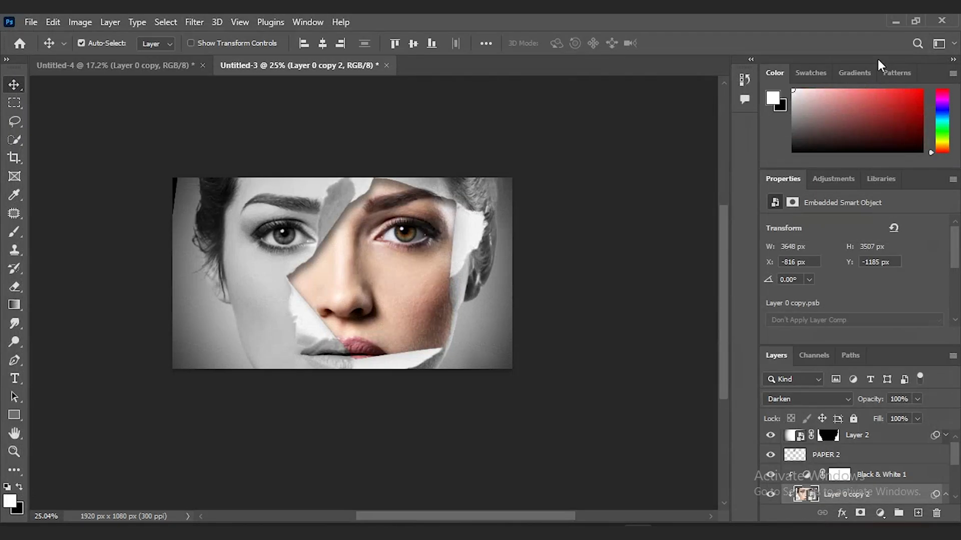
scroll(334, 258, "up", 5)
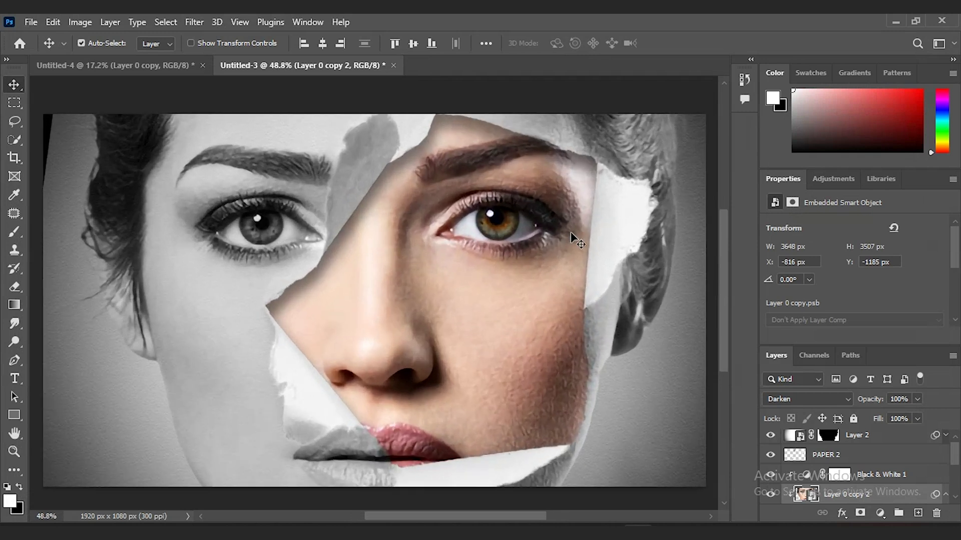
scroll(473, 236, "right", 1)
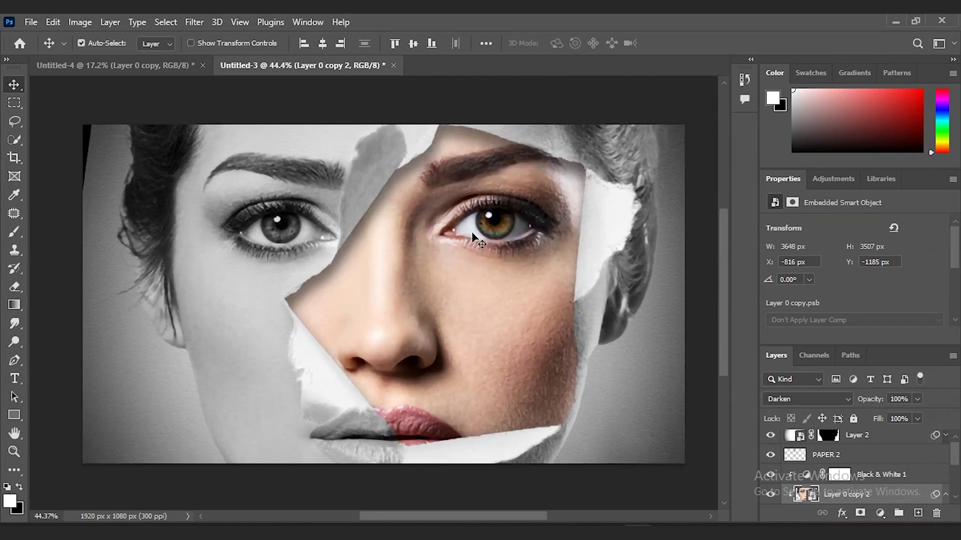